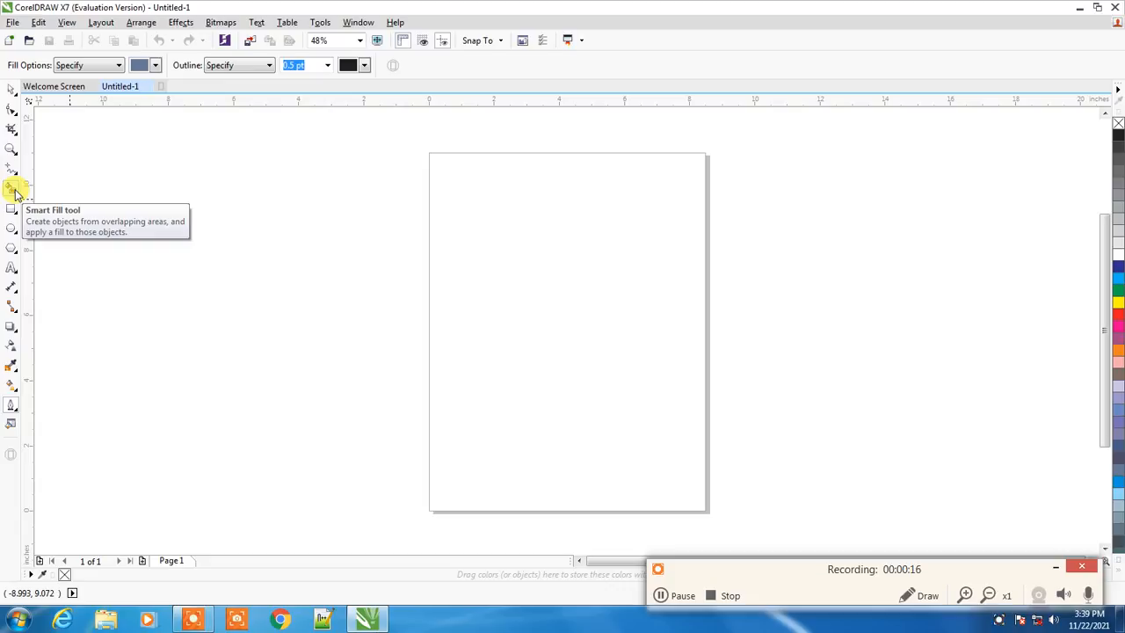
Draw an upright rectangle about 2.76 x 3.63 inches in the upper-left area of the page
mouse_move(13, 213)
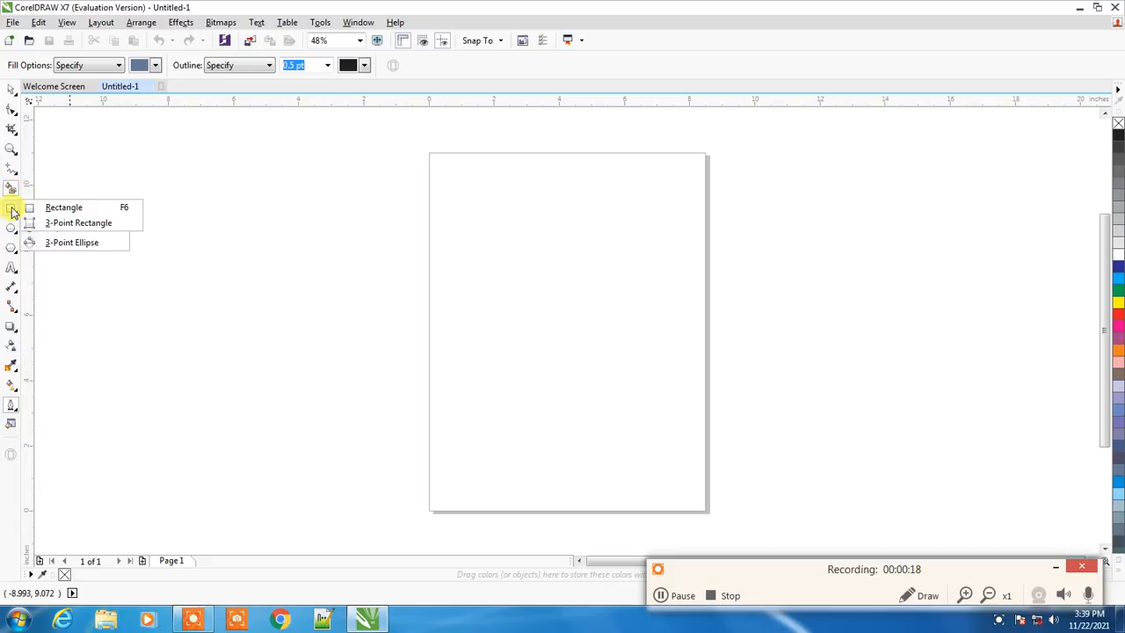
click(64, 211)
drag(460, 212, 551, 331)
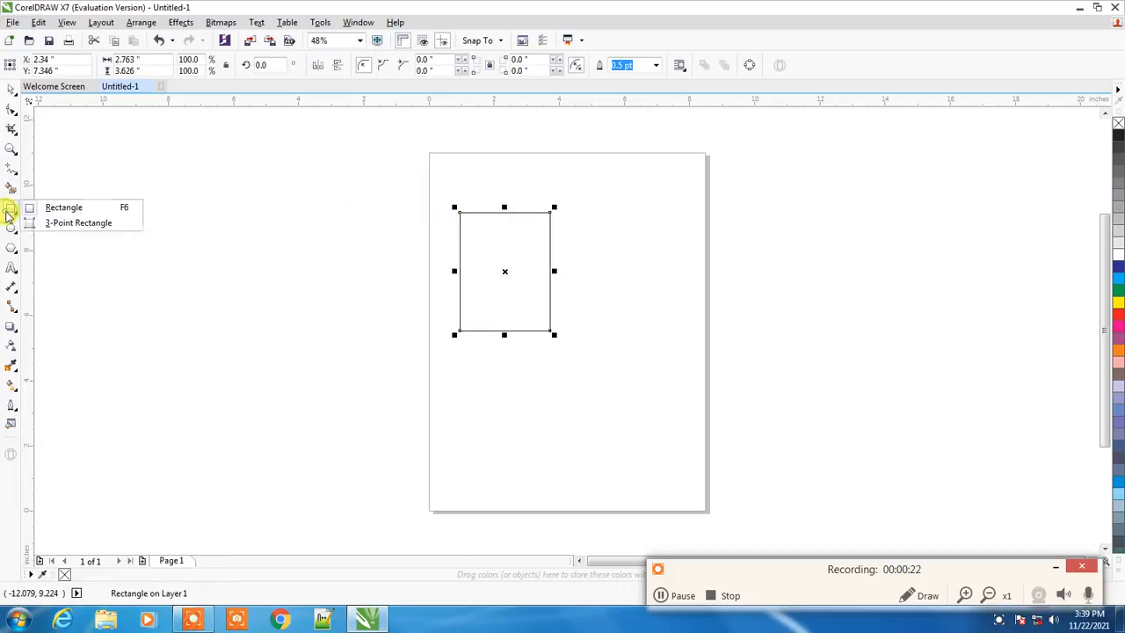
Draw a tilted 3-Point Rectangle overlapping the lower-right corner of the first rectangle
click(59, 225)
drag(673, 324, 541, 453)
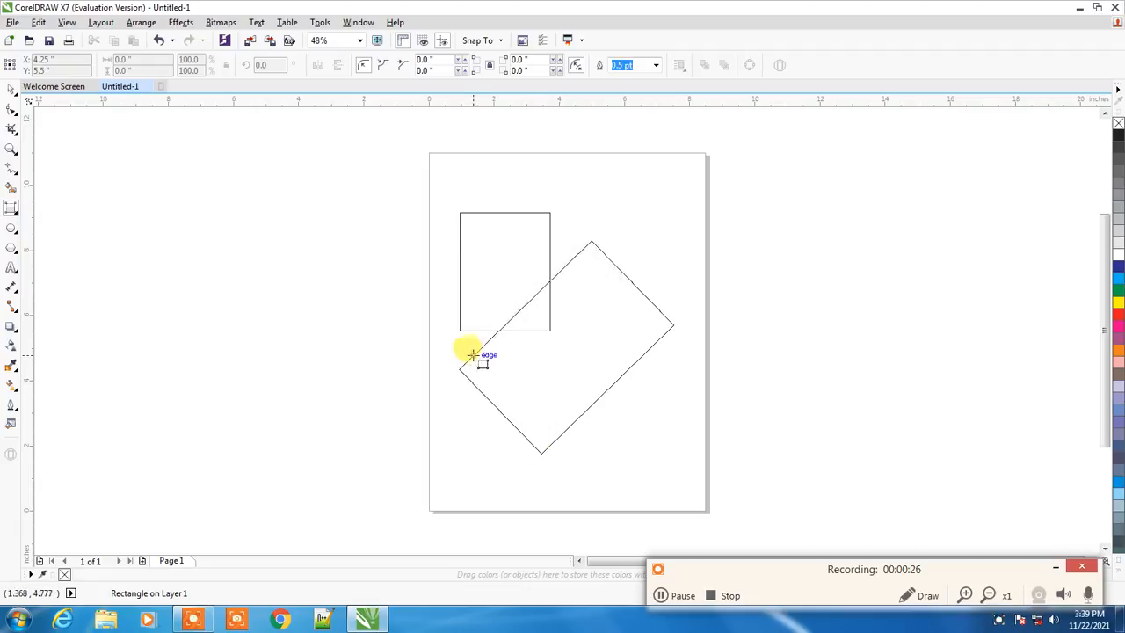
click(472, 355)
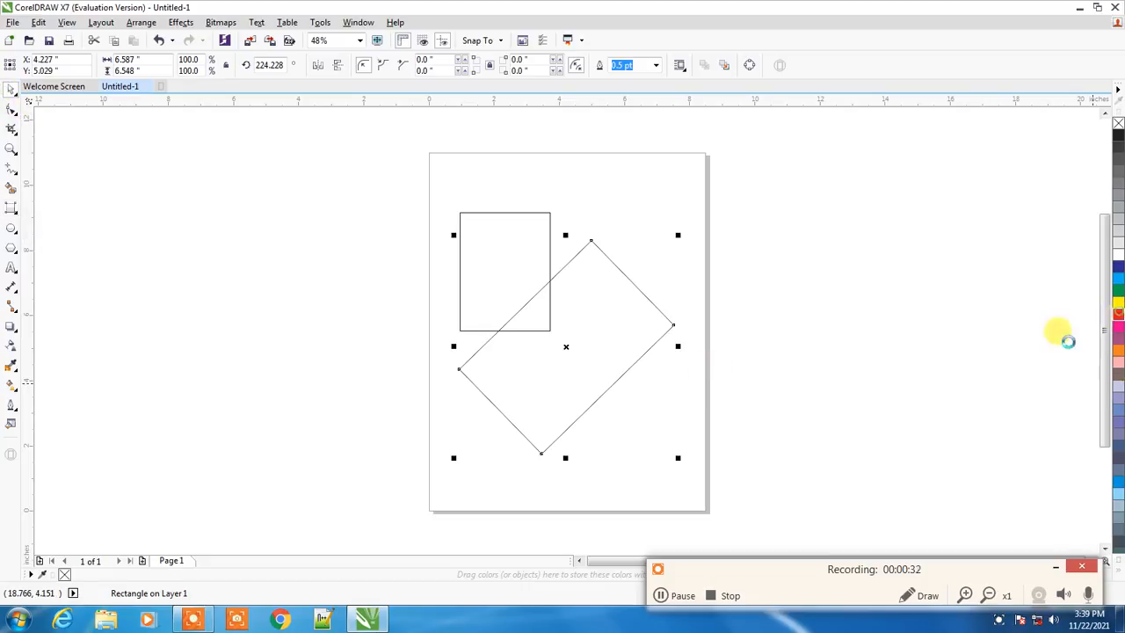
Fill the tilted rectangle red and the upright rectangle yellow
click(771, 356)
click(508, 250)
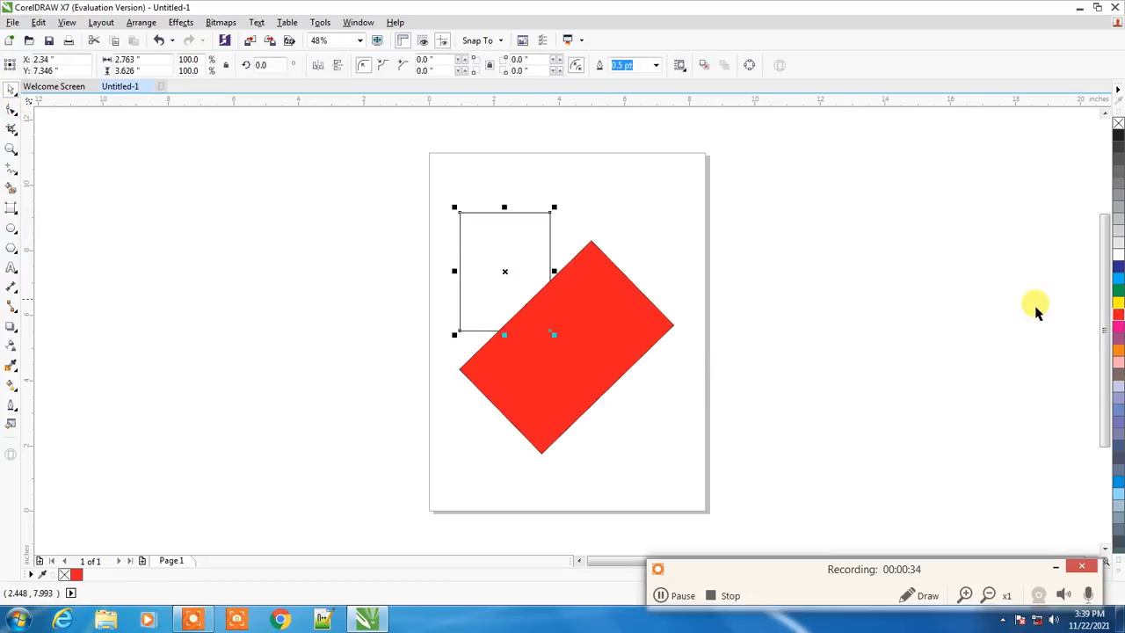
click(794, 384)
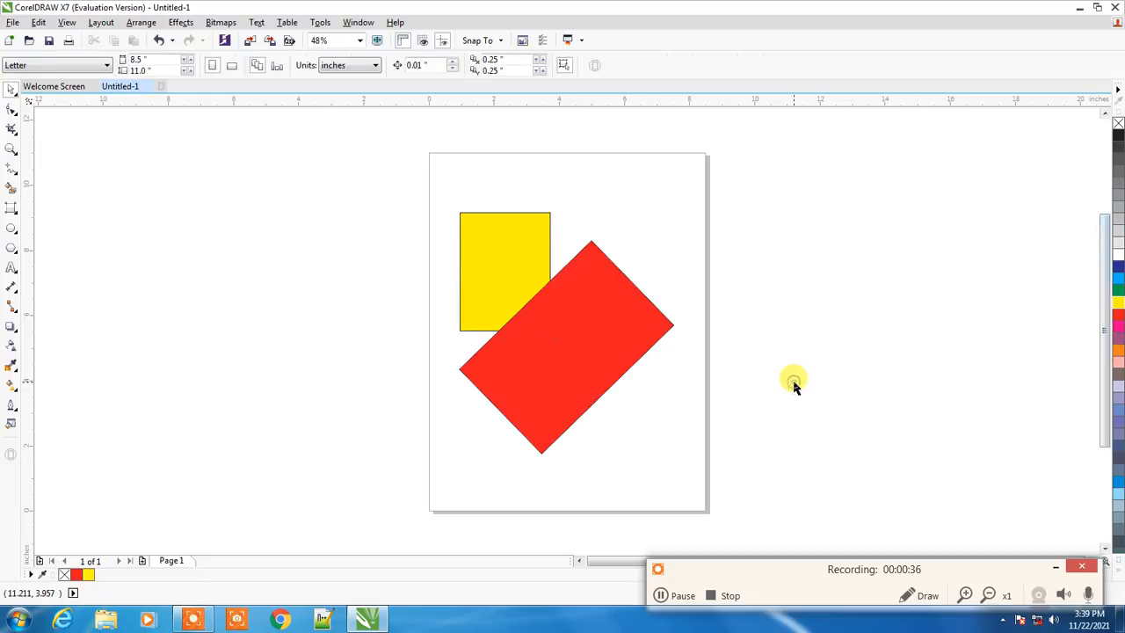
Undo both color fills and deselect the shapes
key(ctrl+z)
key(ctrl+z)
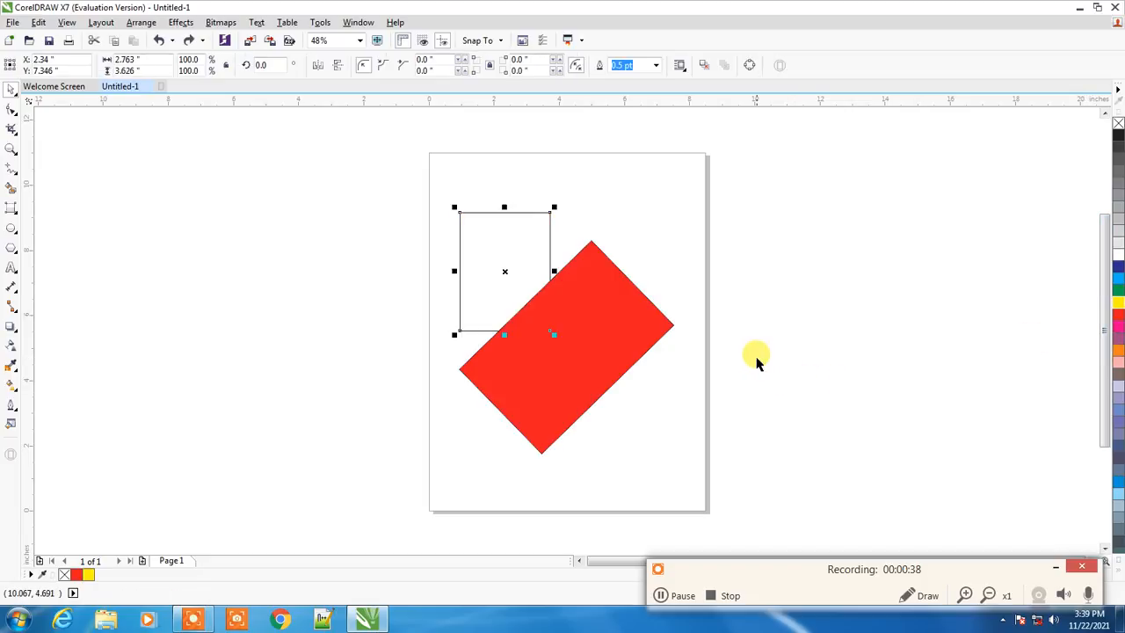
click(836, 372)
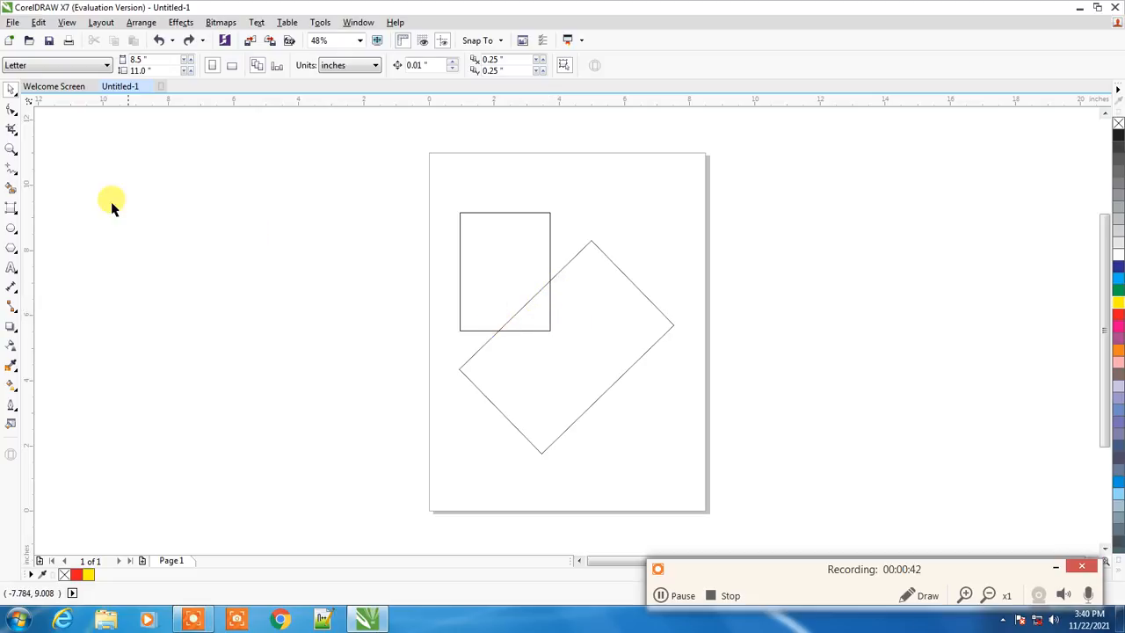
Use Smart Fill on the overlap of the two rectangles to create filled shapes, the second one in pink
click(10, 191)
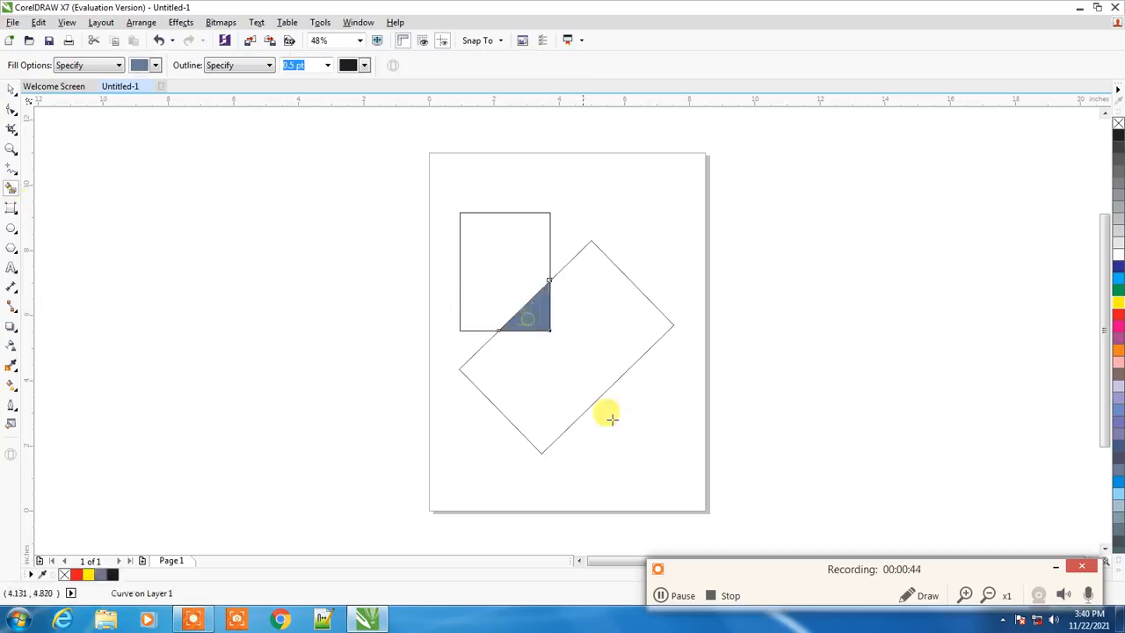
click(157, 66)
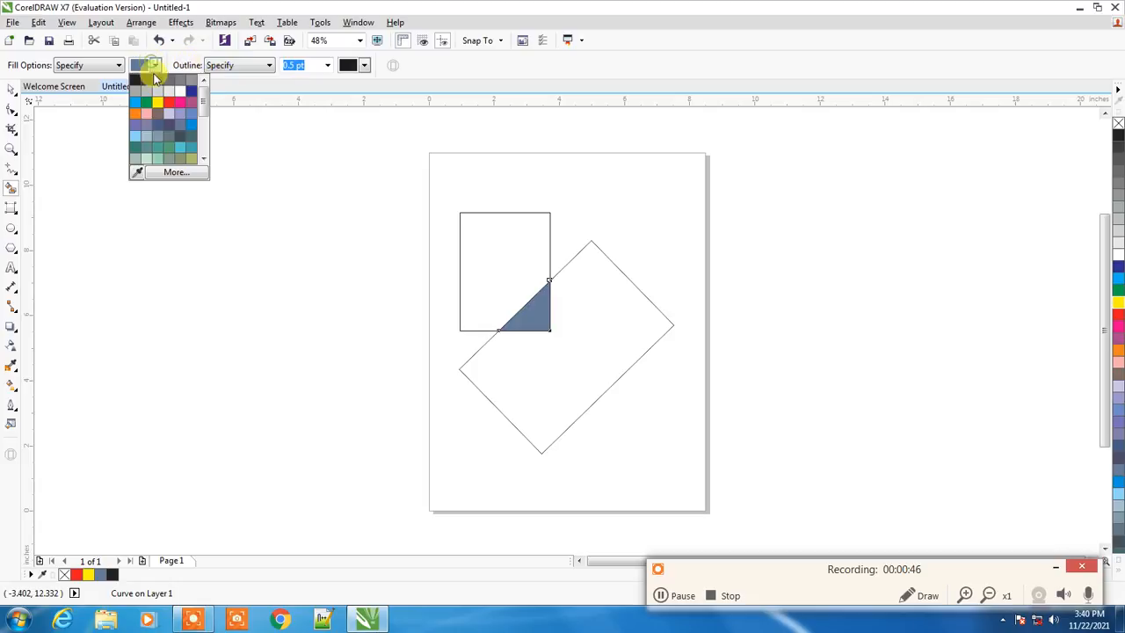
click(180, 106)
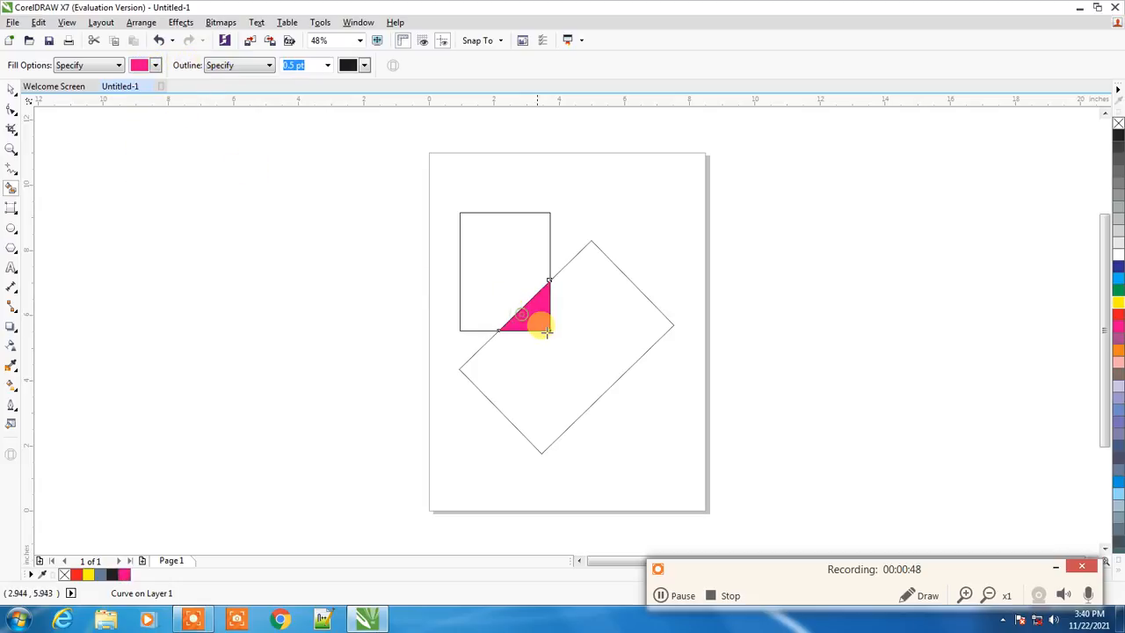
Move the pink and blue-gray overlap triangles away from the rectangles, to either side of the page
key(space)
drag(533, 313, 655, 292)
drag(731, 283, 736, 278)
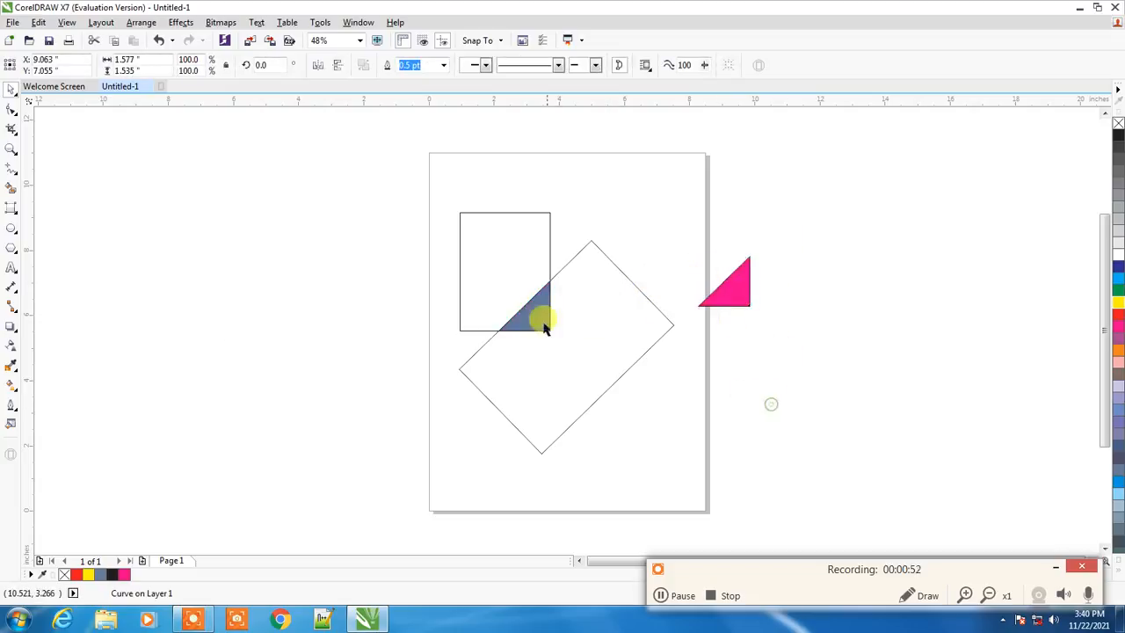
drag(497, 334, 268, 389)
click(715, 427)
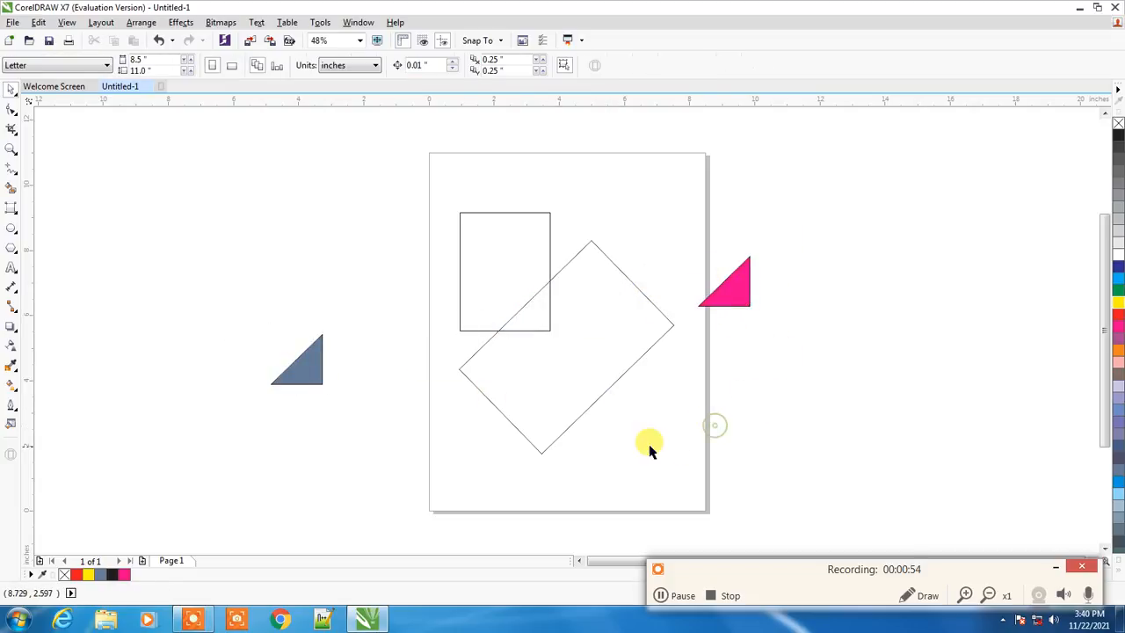
Delete both rectangles and both triangles from the page
mouse_move(572, 418)
mouse_down()
mouse_move(547, 364)
mouse_move(572, 402)
mouse_up()
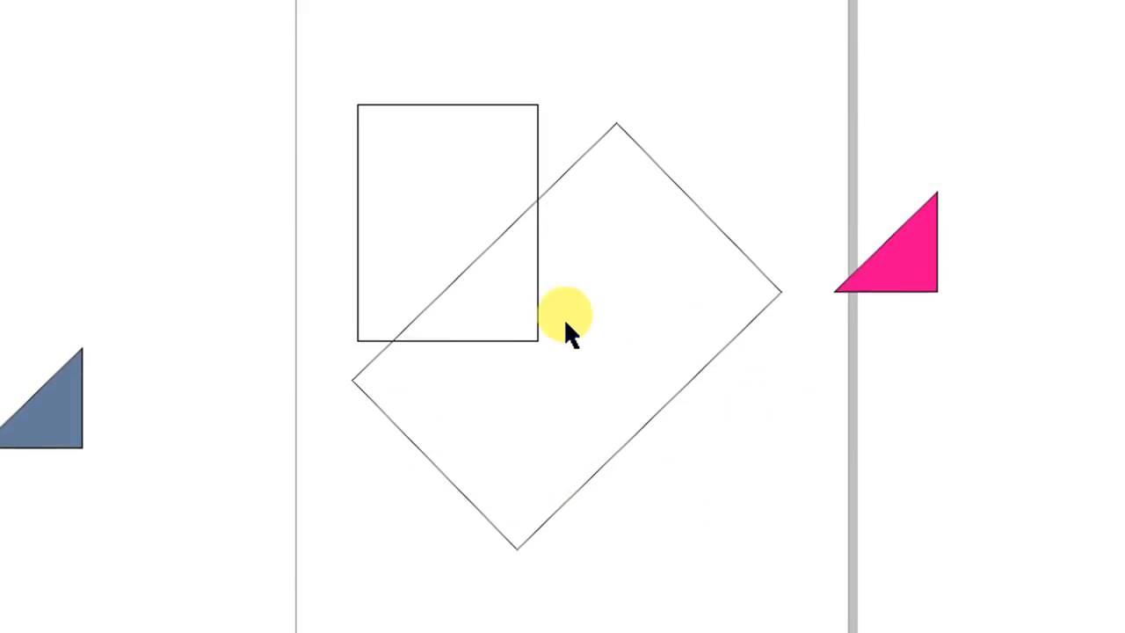
key(Delete)
click(741, 330)
key(Delete)
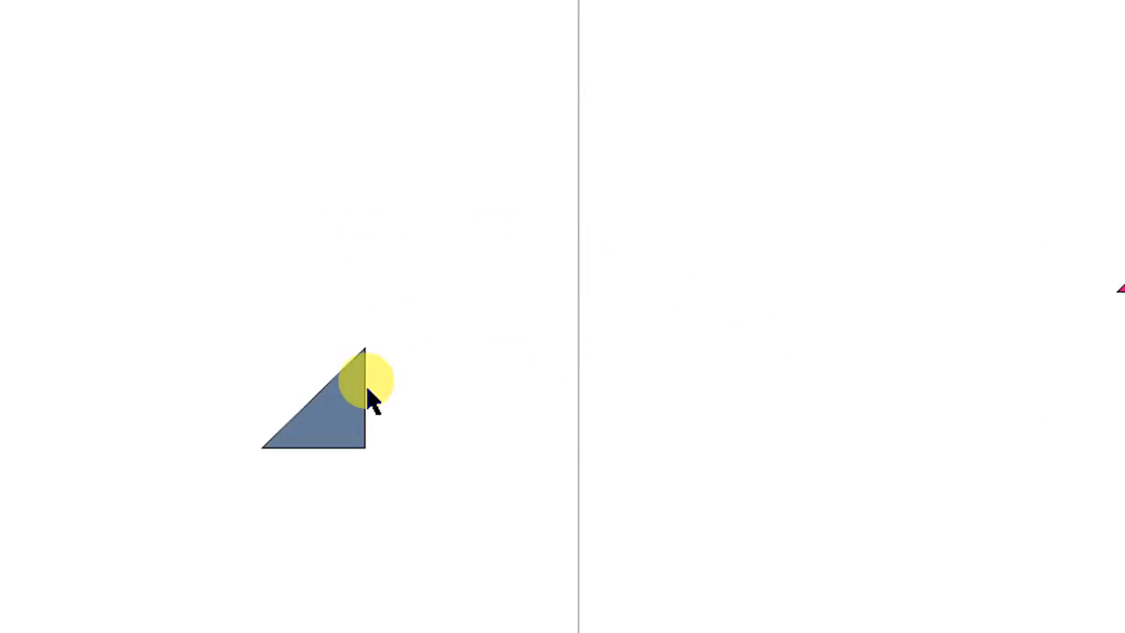
key(Delete)
click(966, 275)
key(Delete)
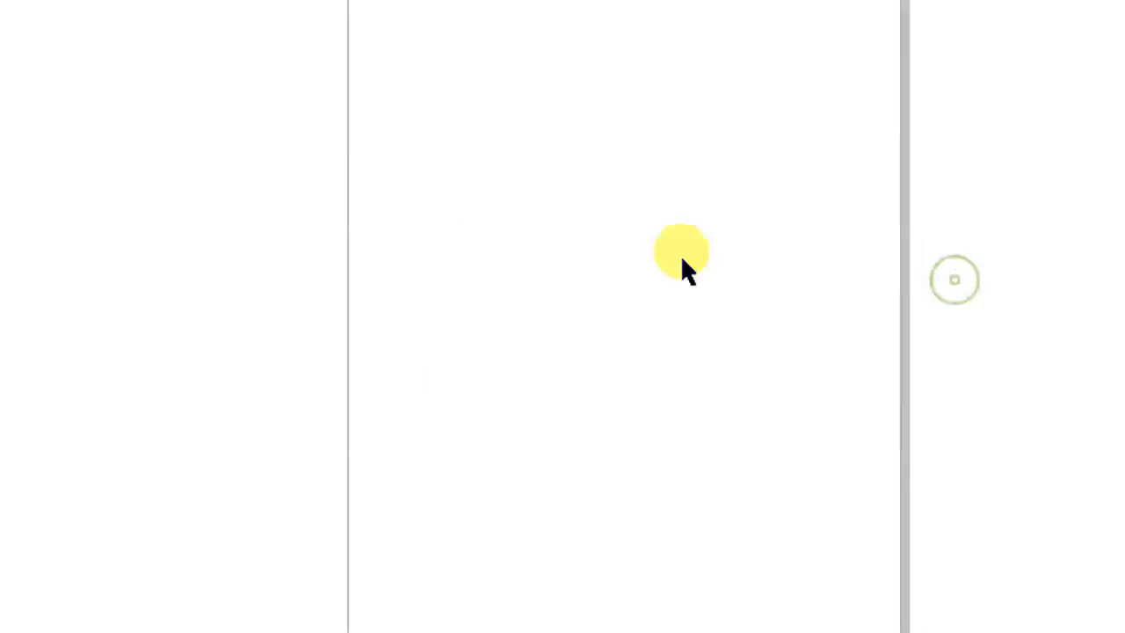
Draw a circle near the page's upper-left corner with the Ellipse tool
click(25, 132)
click(90, 132)
drag(901, 131, 1080, 305)
drag(955, 303, 955, 303)
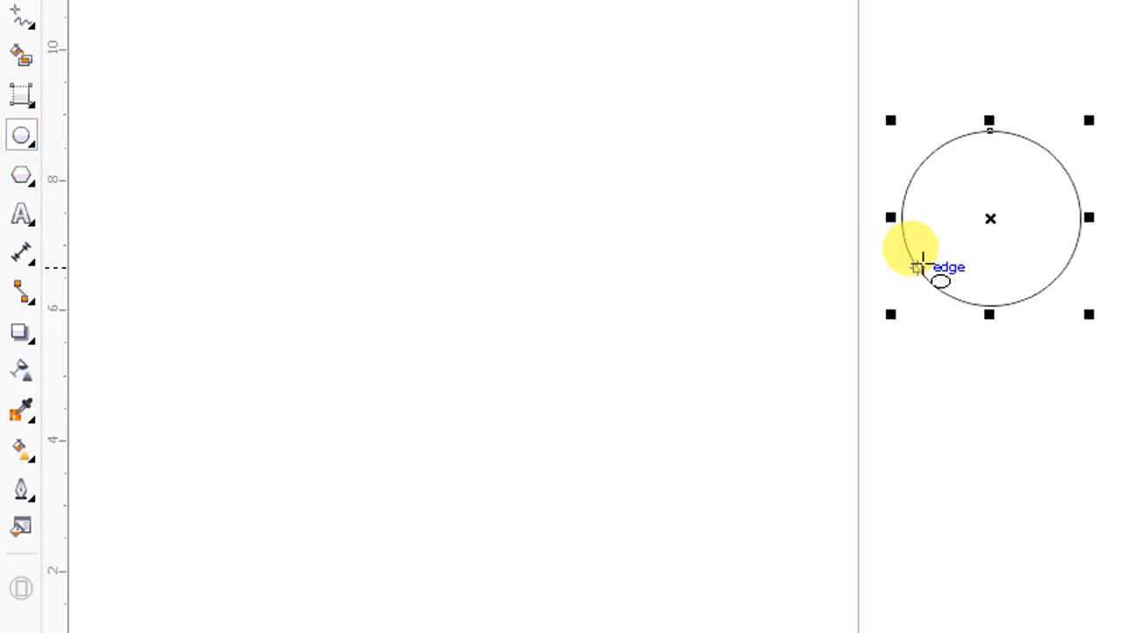
Draw several more ellipses and circles across the page
drag(791, 395, 969, 515)
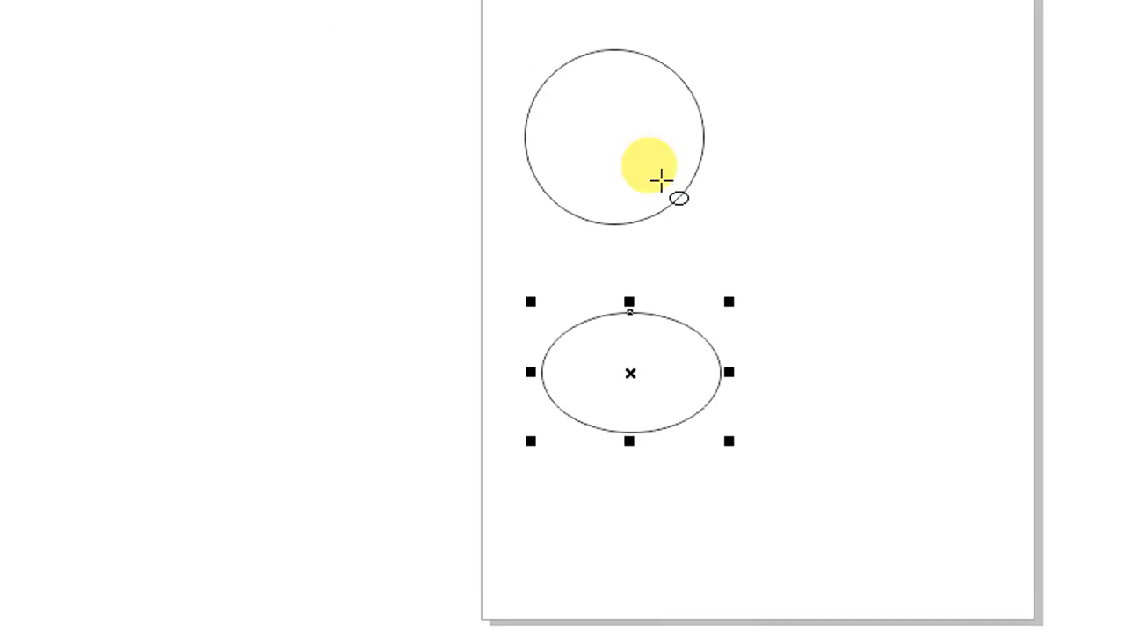
drag(760, 119, 1081, 180)
drag(964, 180, 981, 409)
drag(894, 409, 788, 315)
drag(646, 403, 722, 467)
drag(722, 399, 729, 424)
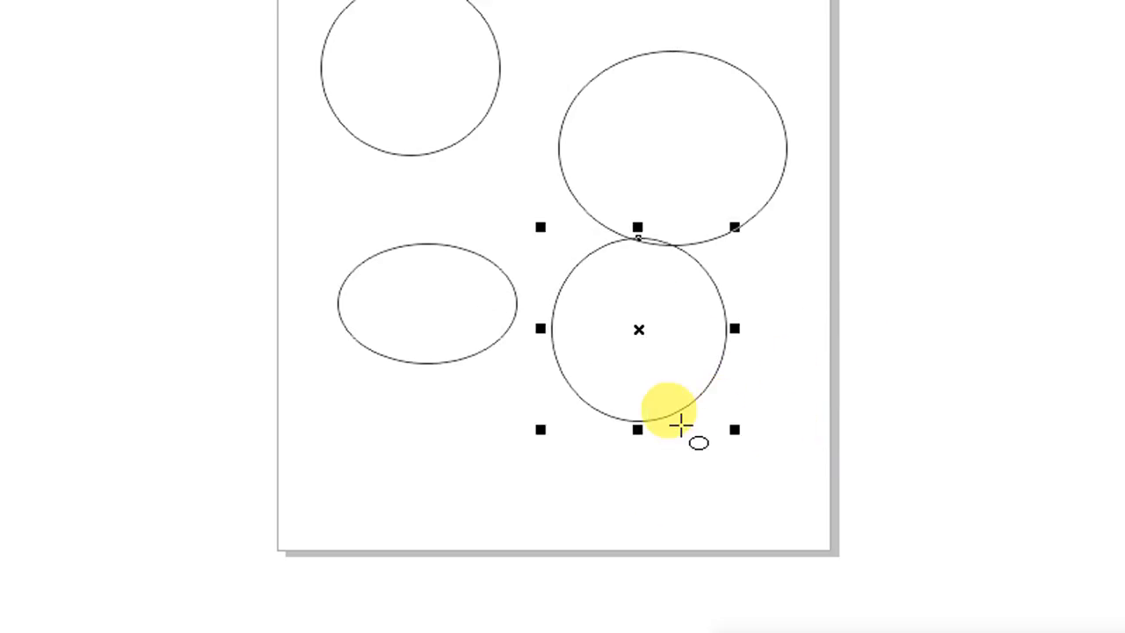
drag(387, 407, 491, 436)
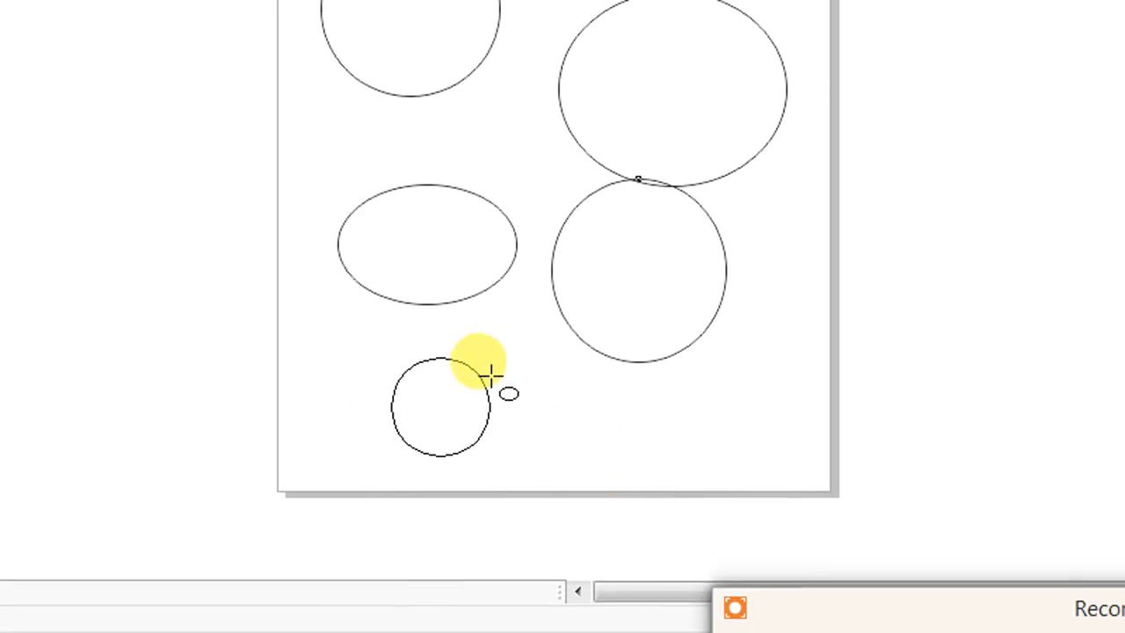
drag(491, 375, 526, 375)
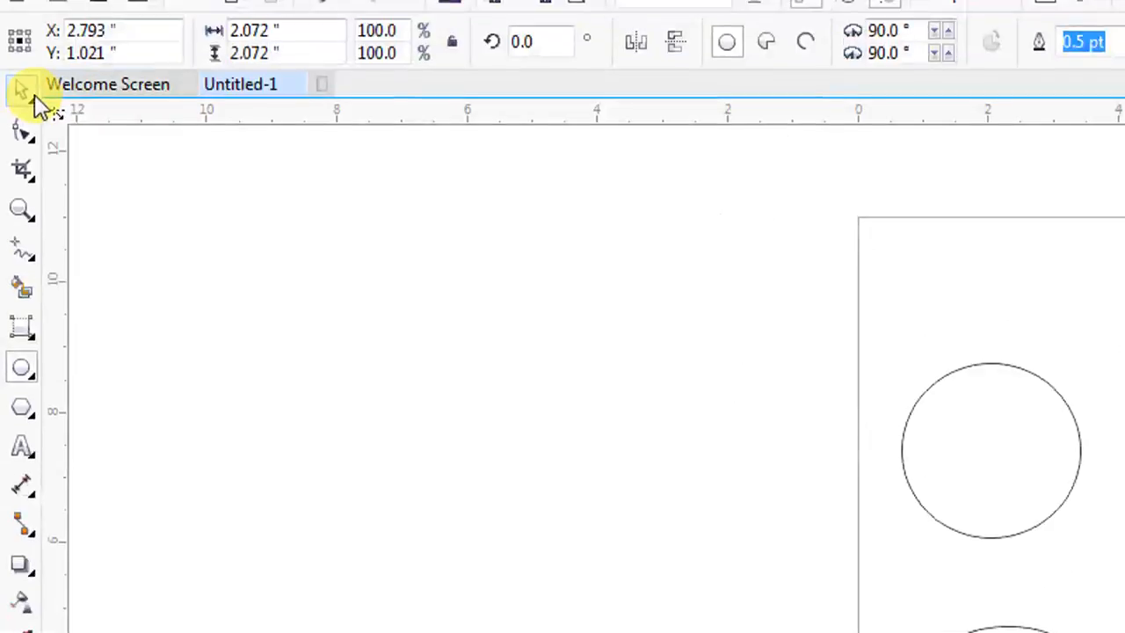
Select all the ellipses with a marquee and delete them
click(21, 89)
click(447, 437)
drag(627, 252, 1124, 632)
key(Delete)
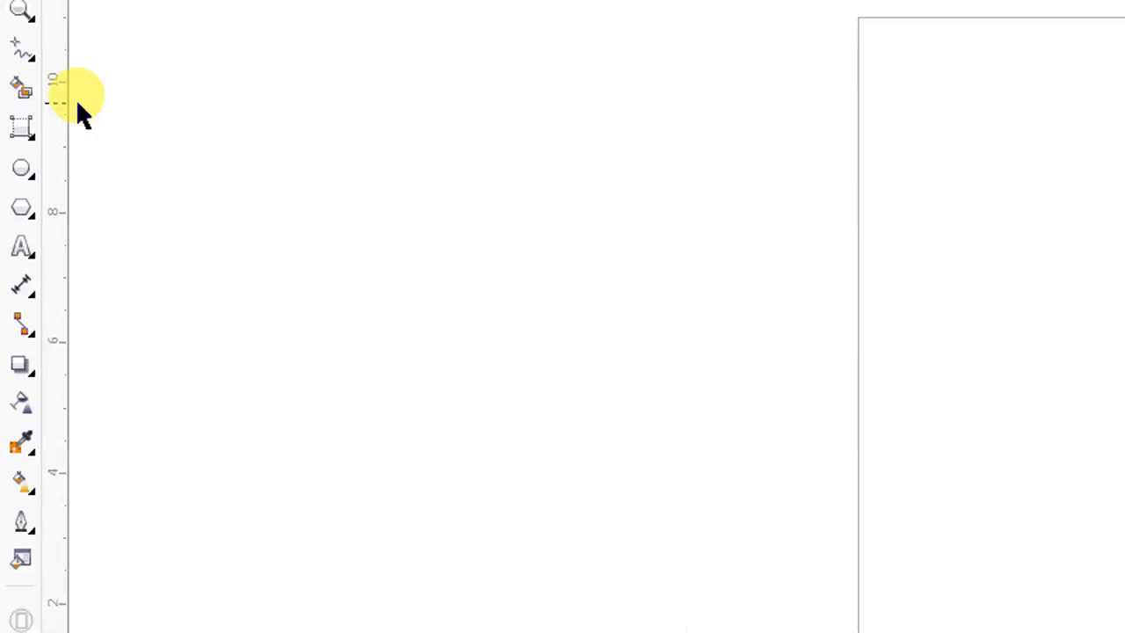
Draw three overlapping rectangles near the page's upper-left corner, the last about 2.12 x 2.76 inches
click(21, 128)
click(76, 130)
drag(926, 176, 1080, 335)
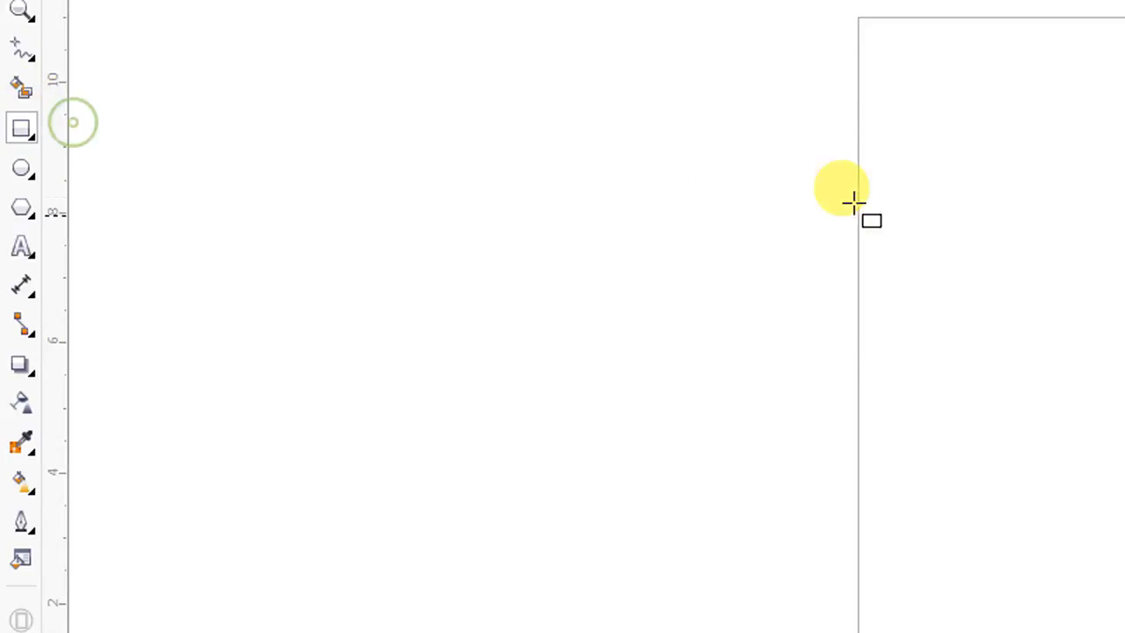
drag(890, 285, 1044, 454)
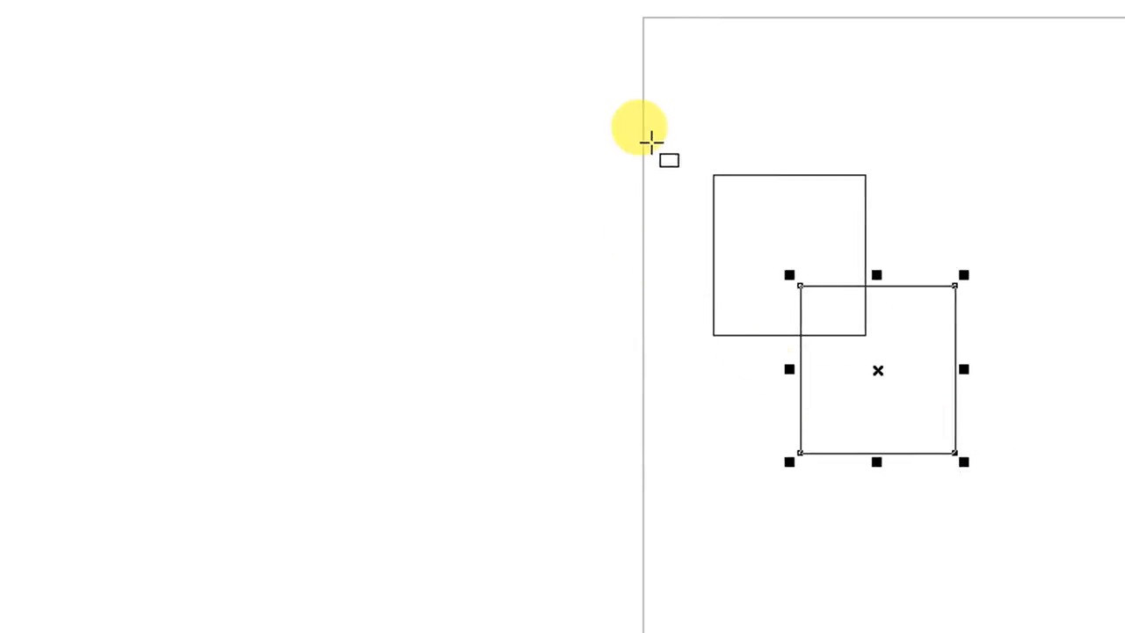
drag(651, 75, 792, 255)
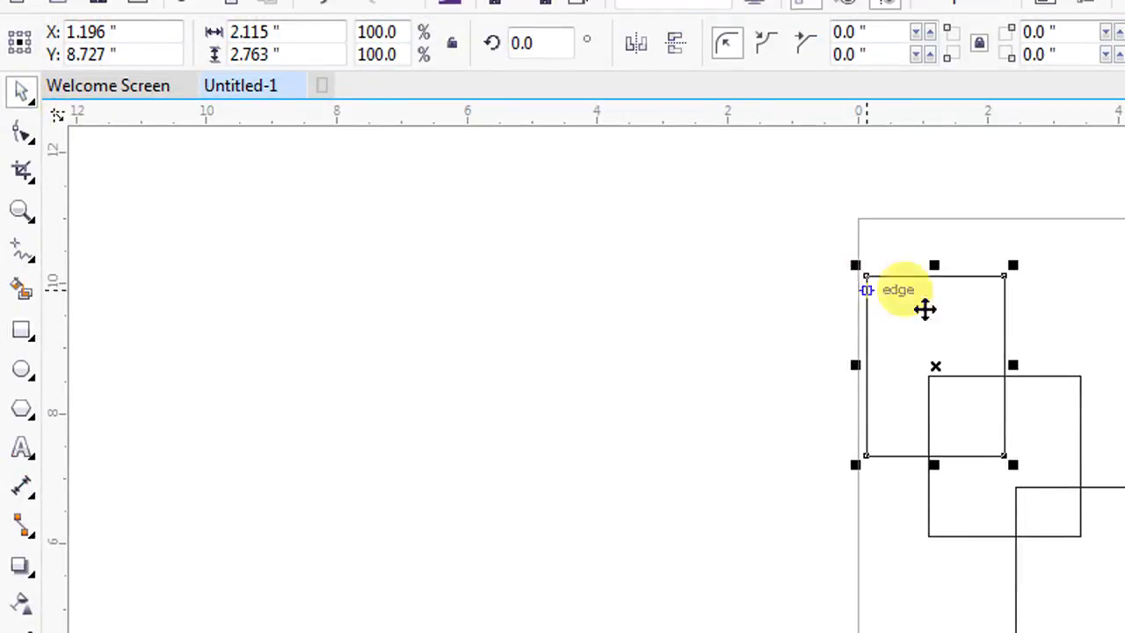
Fill the three rectangles blue, yellow and red
click(11, 417)
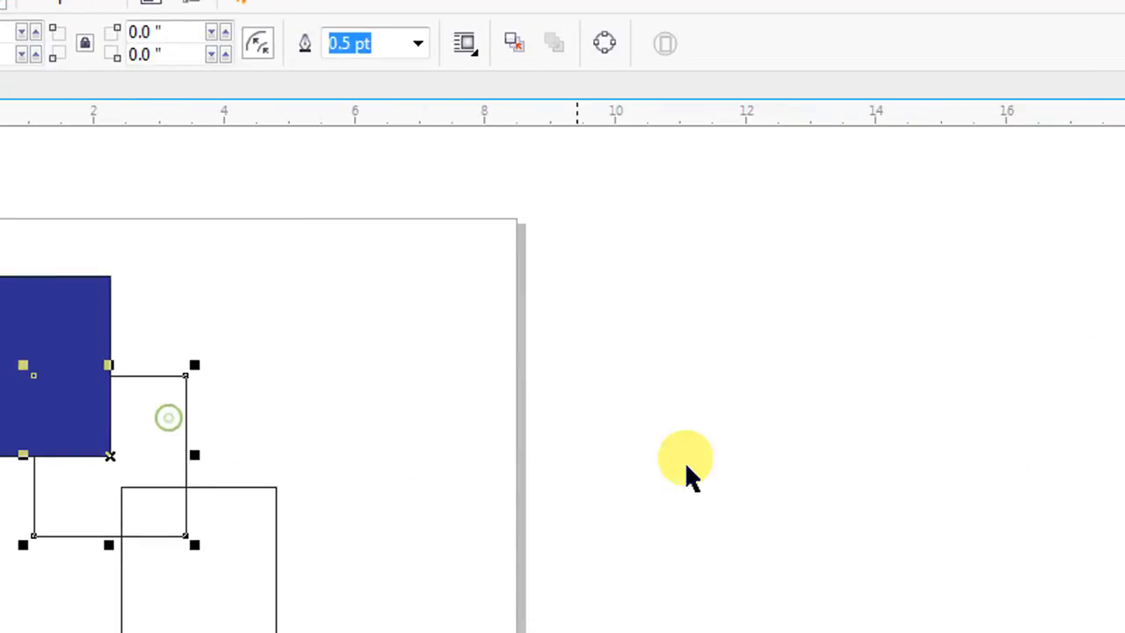
click(1108, 520)
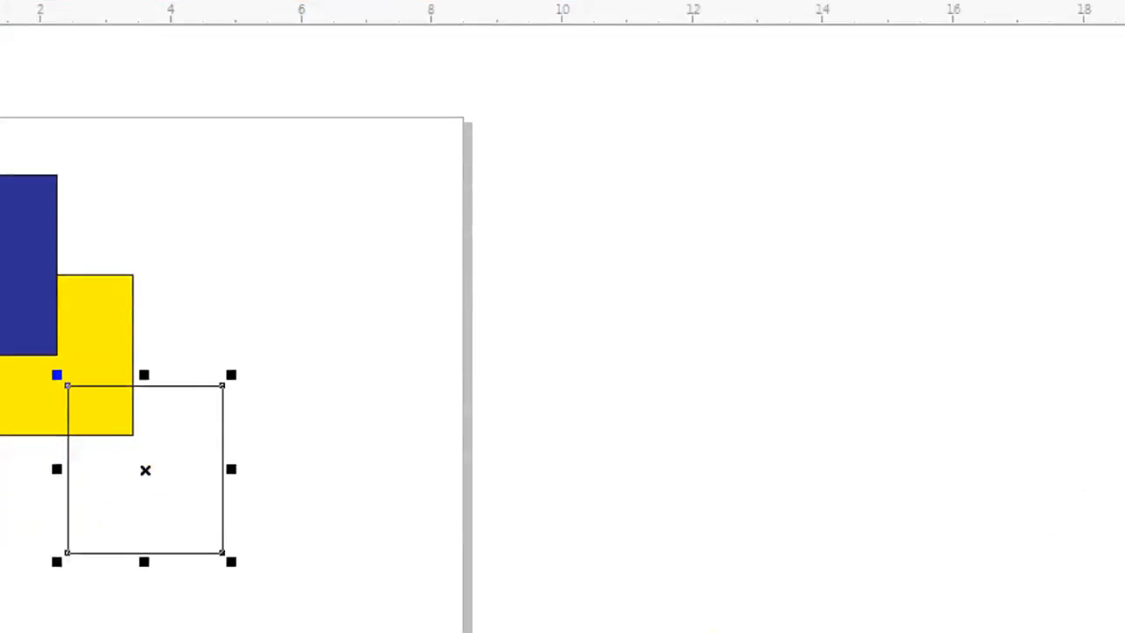
click(1108, 450)
click(598, 457)
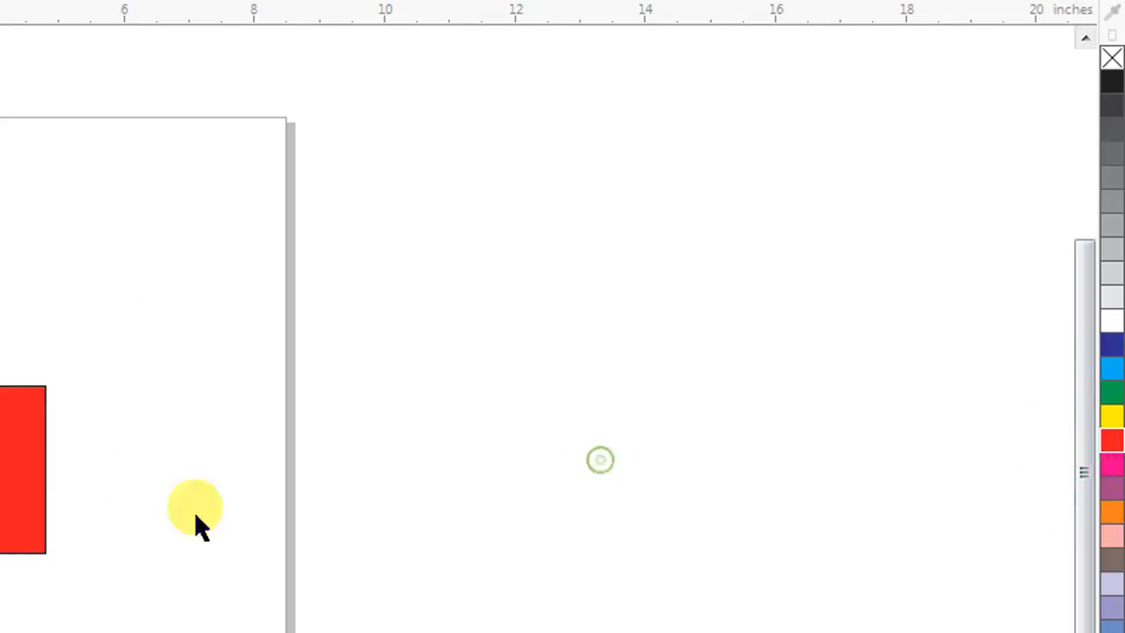
drag(168, 512, 167, 470)
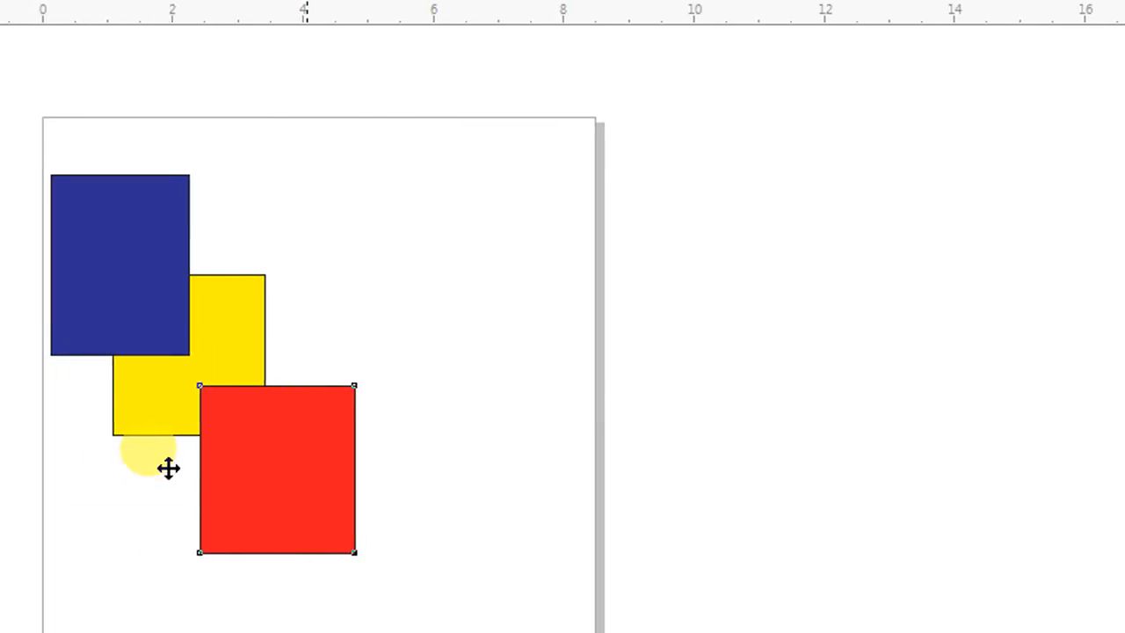
click(353, 595)
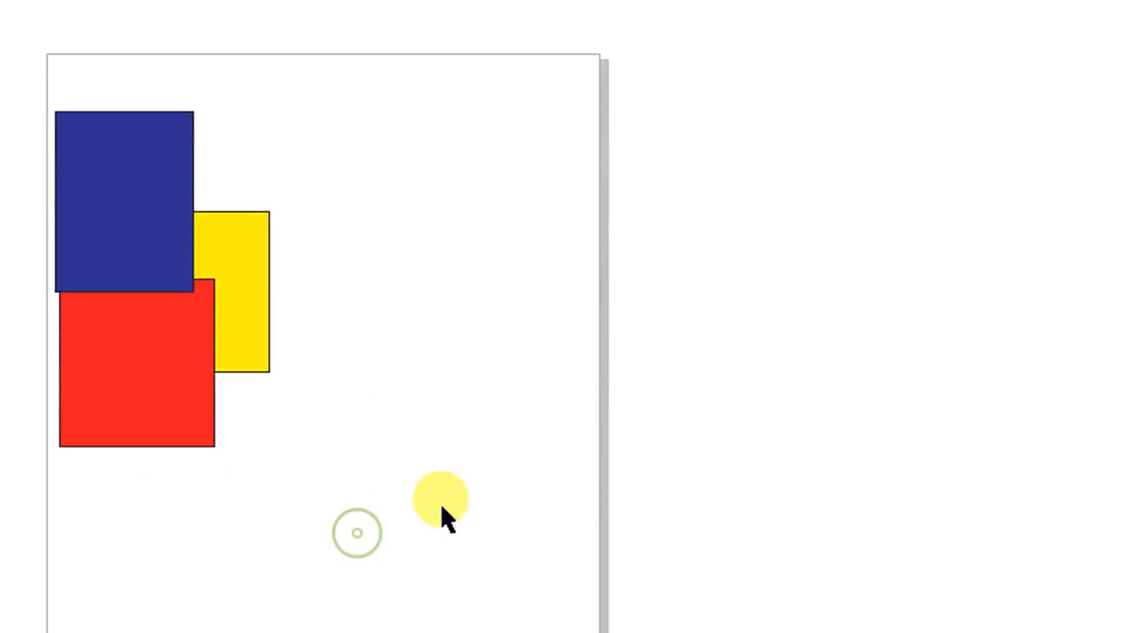
Send the blue rectangle to the back, then bring it to the front again
click(157, 189)
click(176, 318)
click(237, 316)
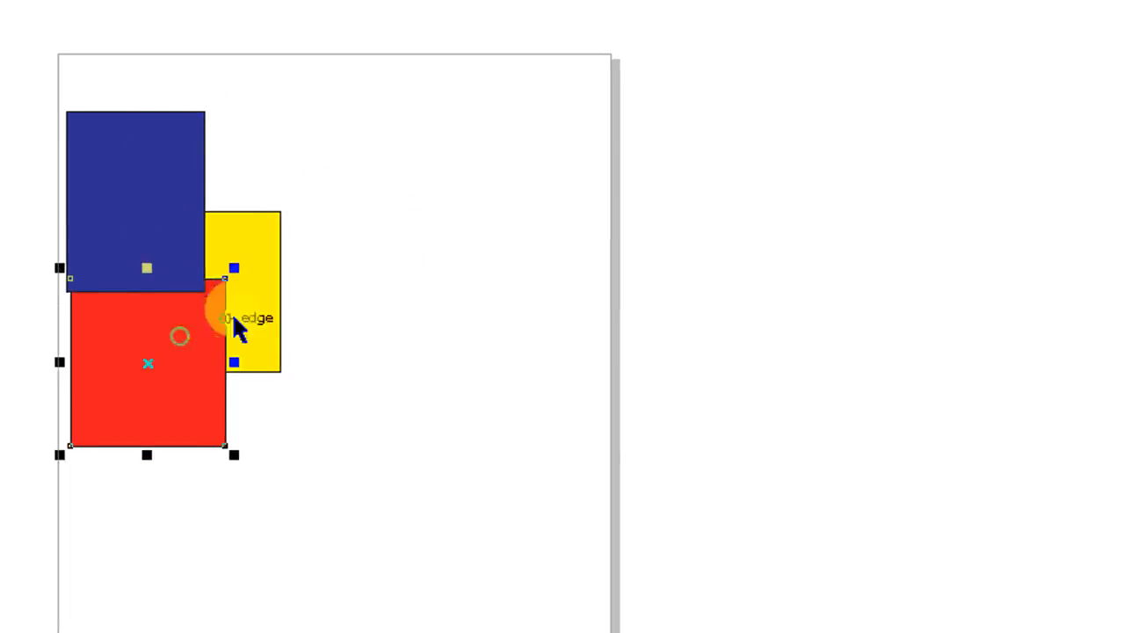
click(484, 373)
click(156, 178)
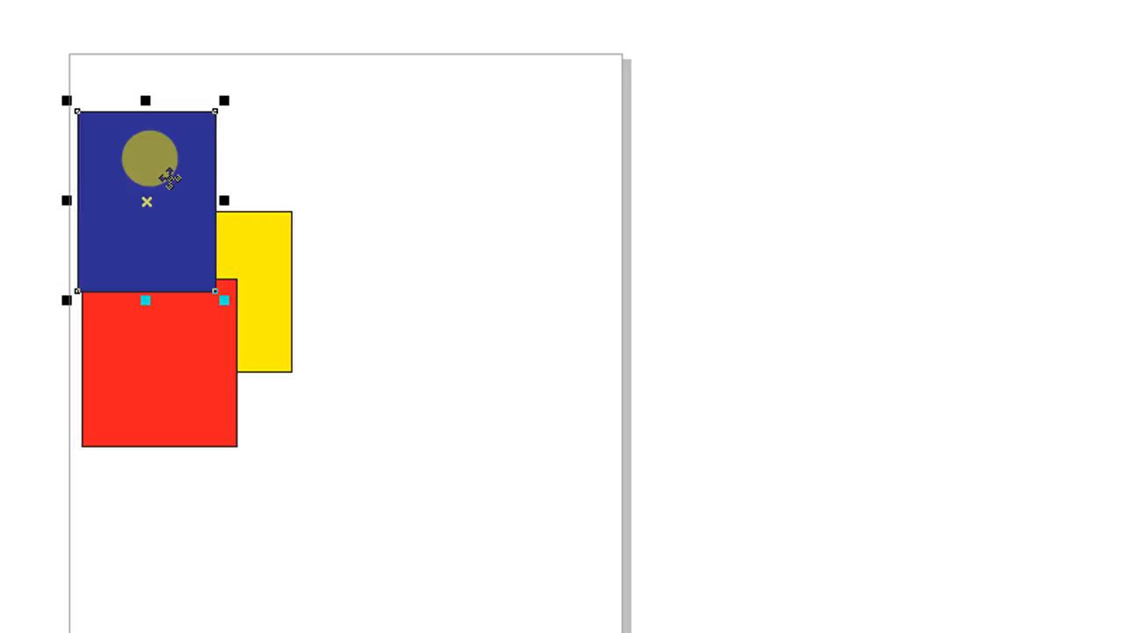
key(shift+Page_Down)
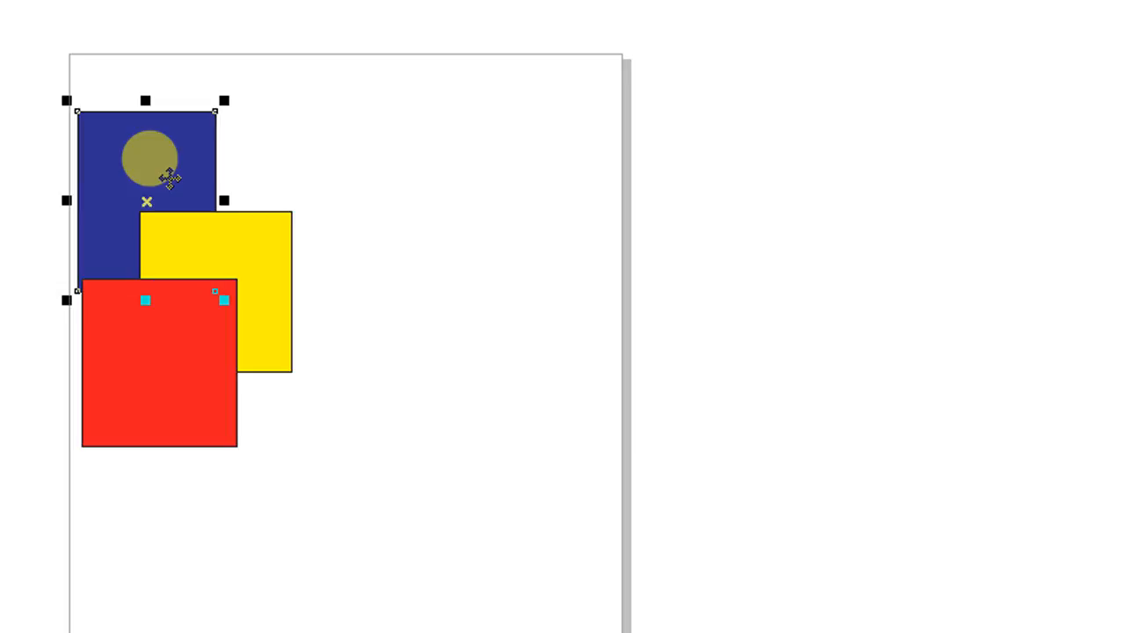
key(shift+Page_Up)
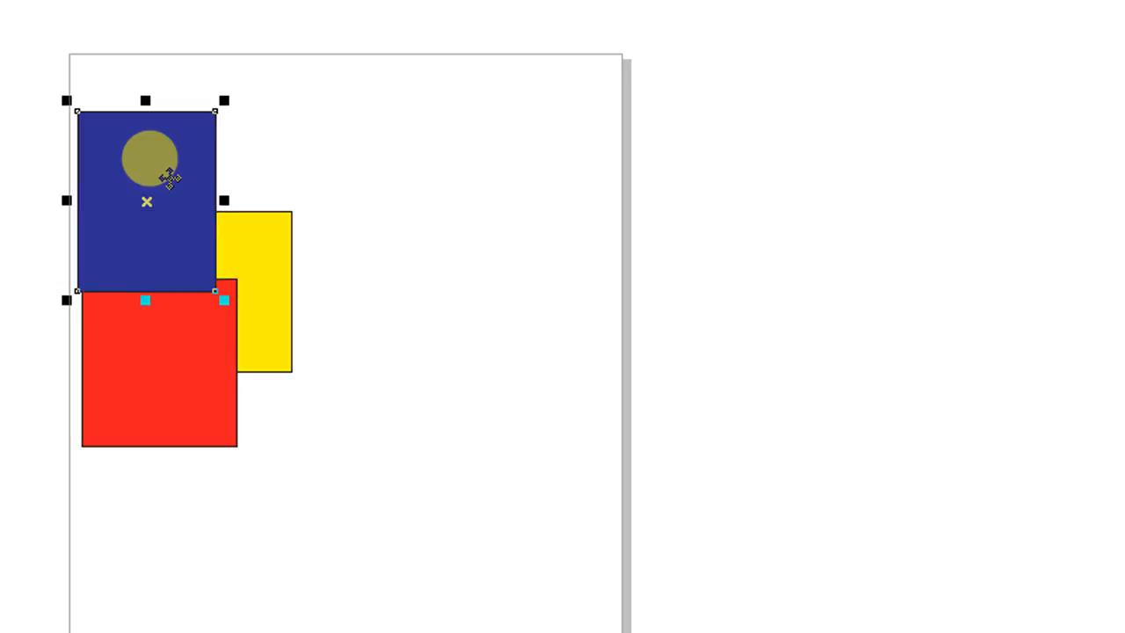
Move the blue rectangle down and left so it overlaps the red and yellow rectangles
click(342, 213)
drag(191, 220, 139, 270)
click(212, 187)
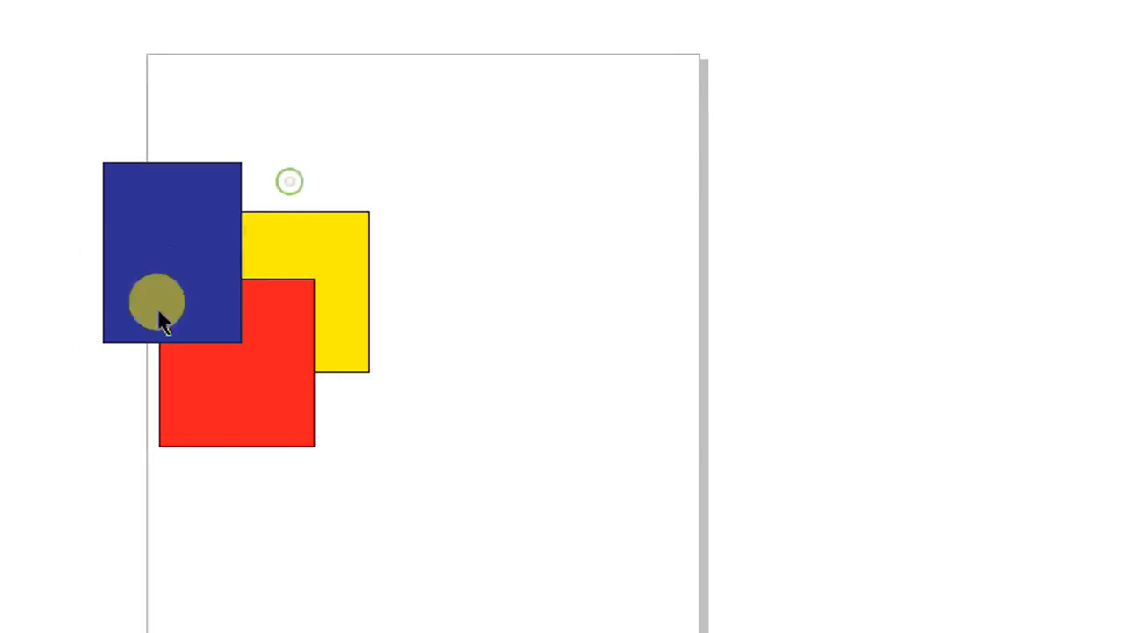
Cycle the blue rectangle's stacking order, finishing one level back, behind the red rectangle
click(249, 358)
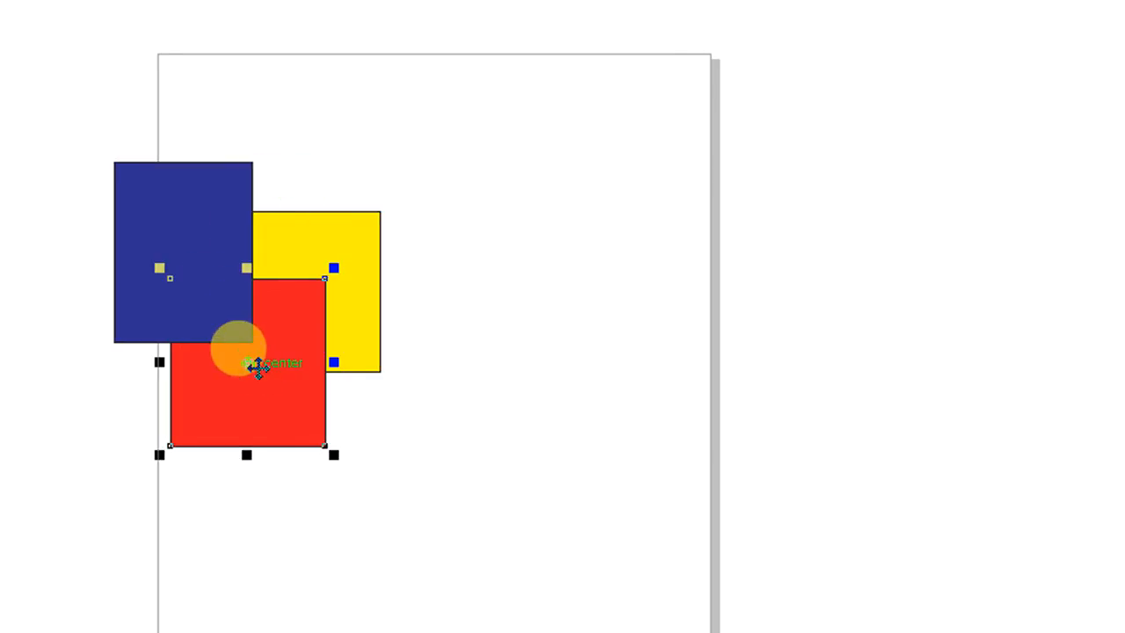
click(167, 231)
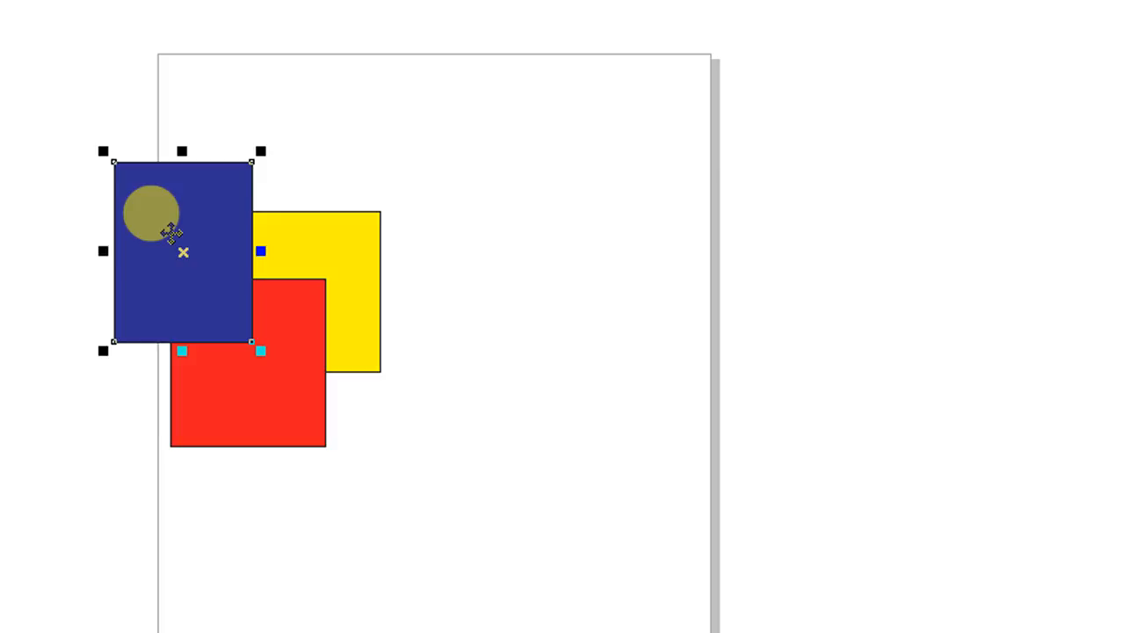
key(ctrl+Page_Down)
key(shift+Page_Up)
key(shift+Page_Down)
key(shift+Page_Up)
key(ctrl+Page_Down)
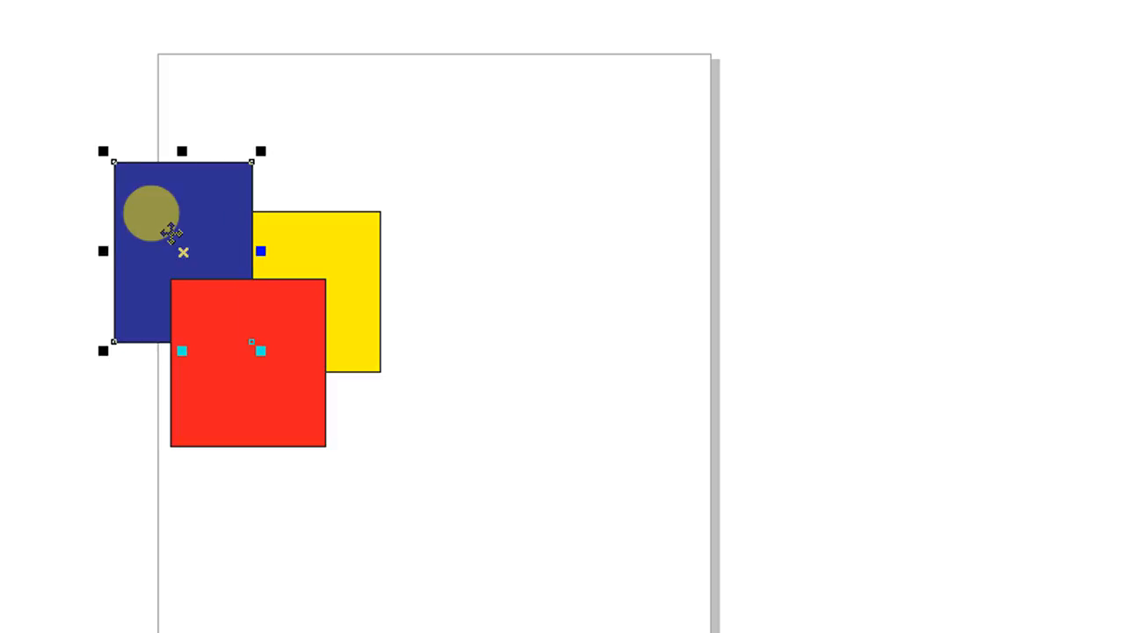
Select all the rectangles and the circle on the page and delete them
click(397, 233)
drag(227, 447, 81, 483)
key(Delete)
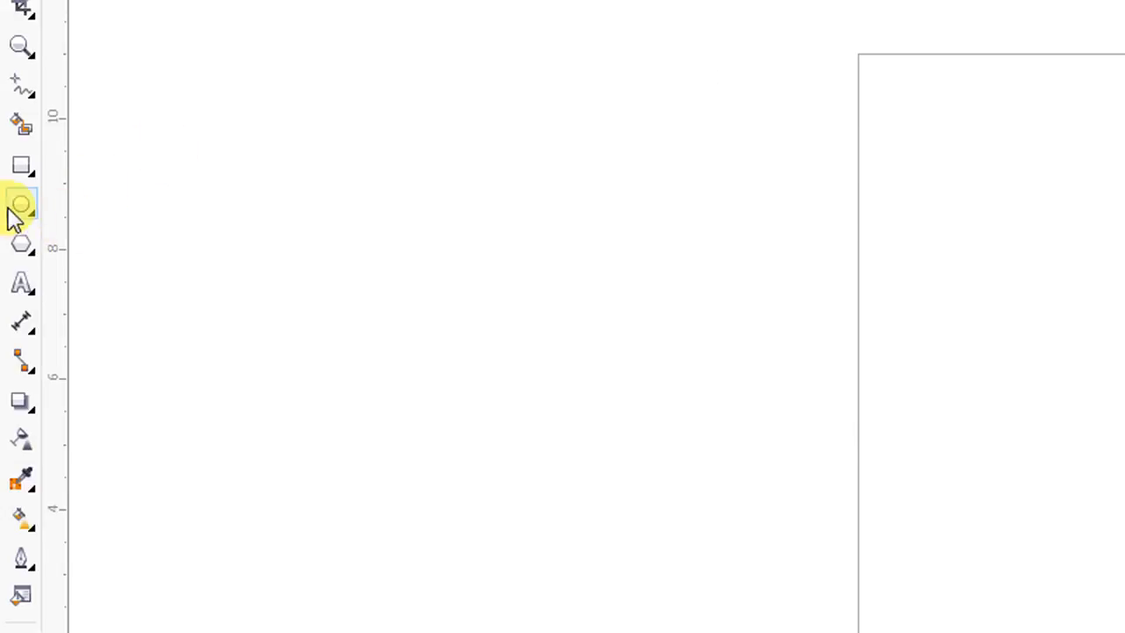
Draw a large pentagon with the Polygon tool on the right part of the page
click(23, 252)
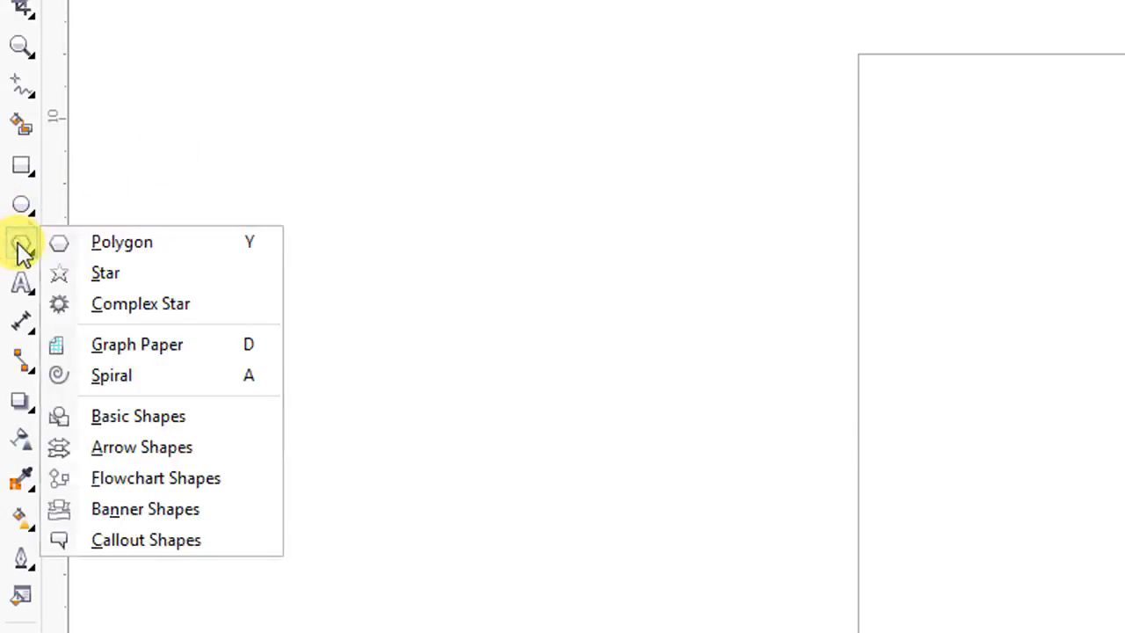
click(139, 250)
drag(965, 233, 1124, 505)
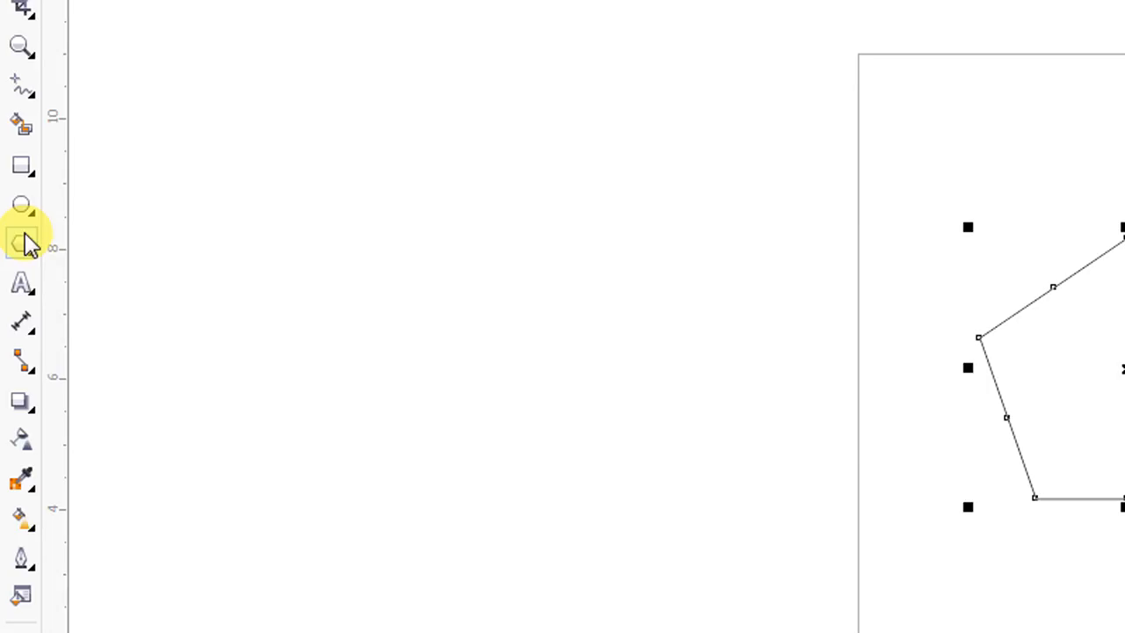
Draw a small five-pointed star with the Star tool near the page's upper left corner
click(24, 246)
click(88, 271)
drag(842, 144, 981, 268)
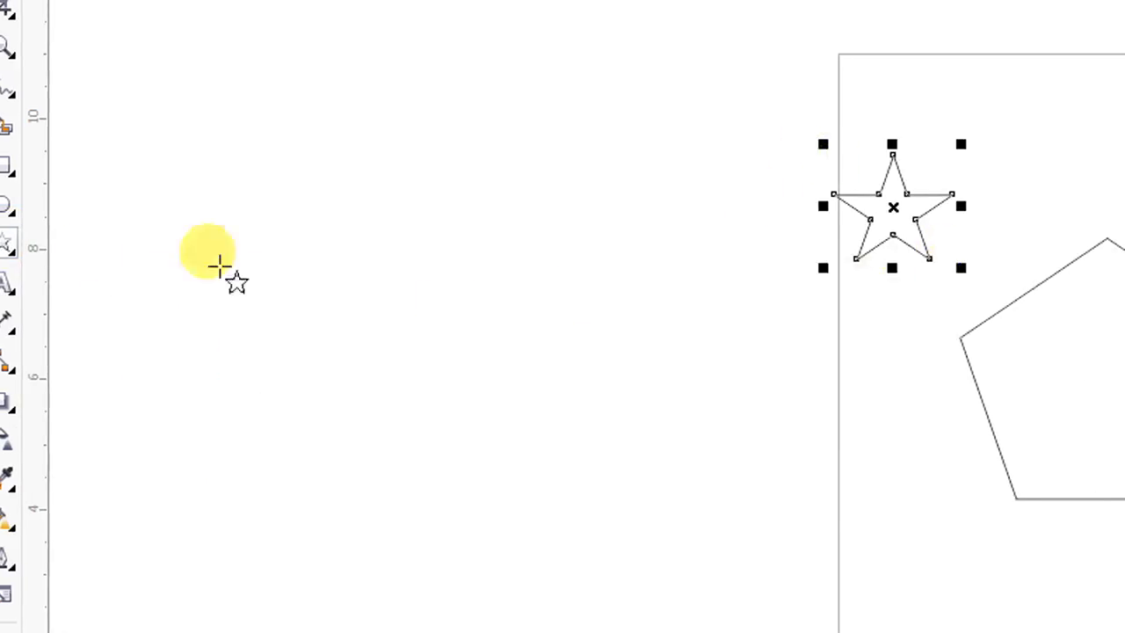
Draw a heart from the Basic Shapes set near the page's top and fill it red
click(22, 281)
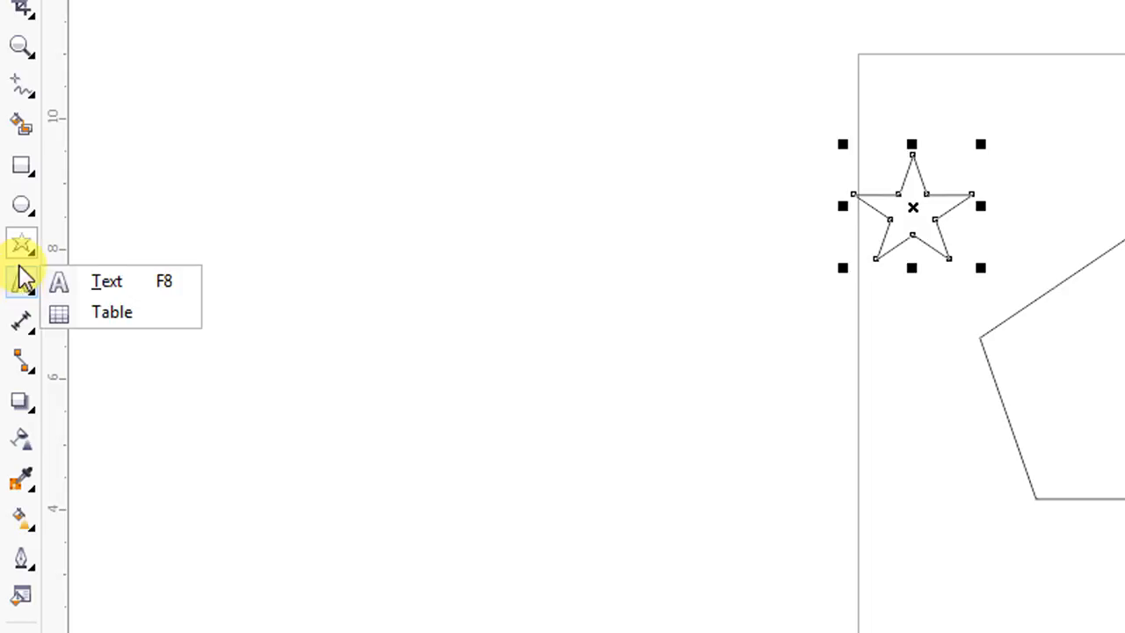
click(22, 246)
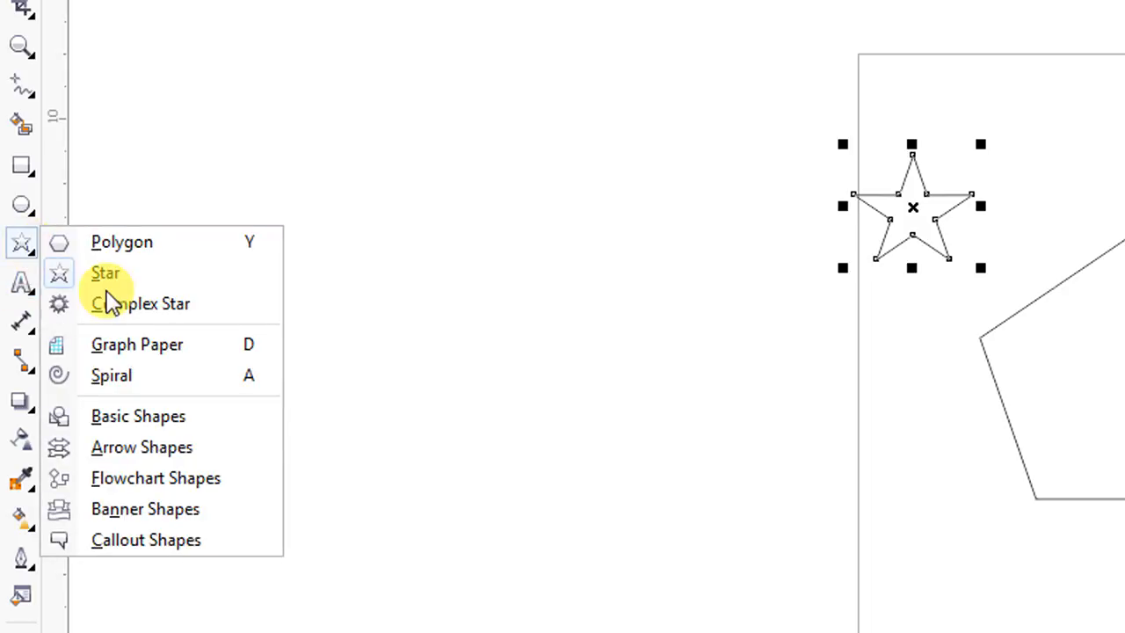
click(138, 413)
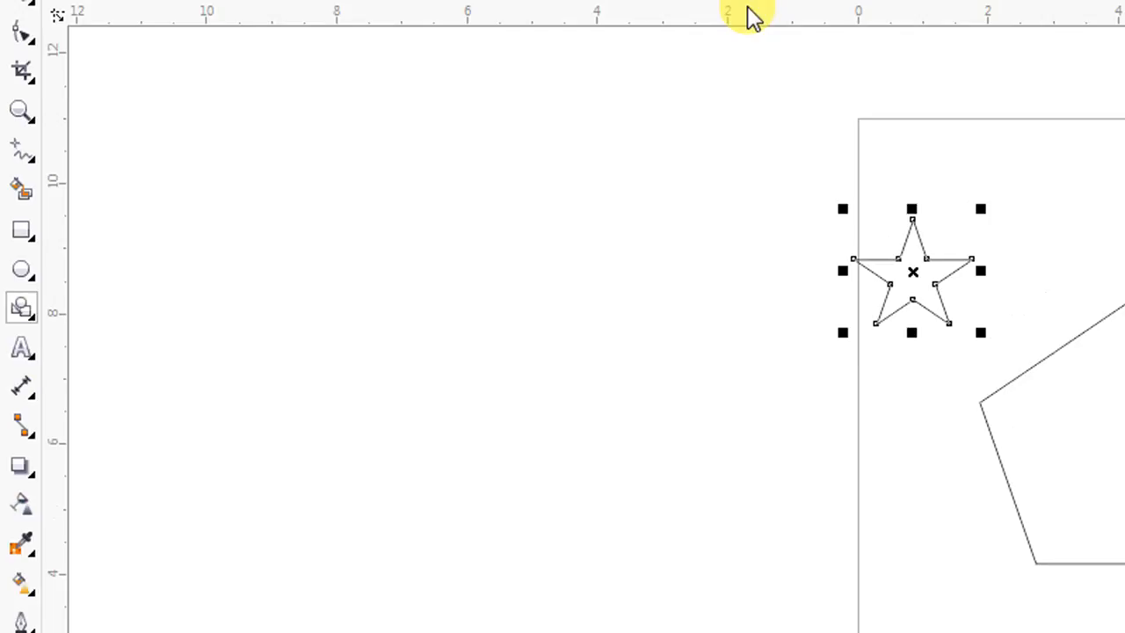
click(731, 83)
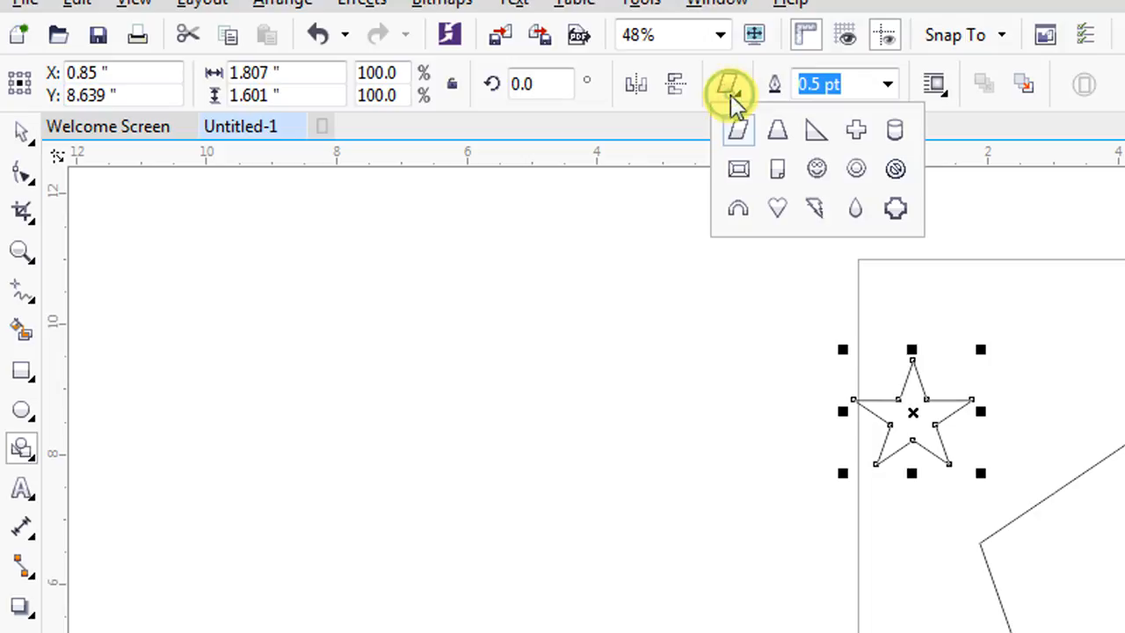
click(780, 211)
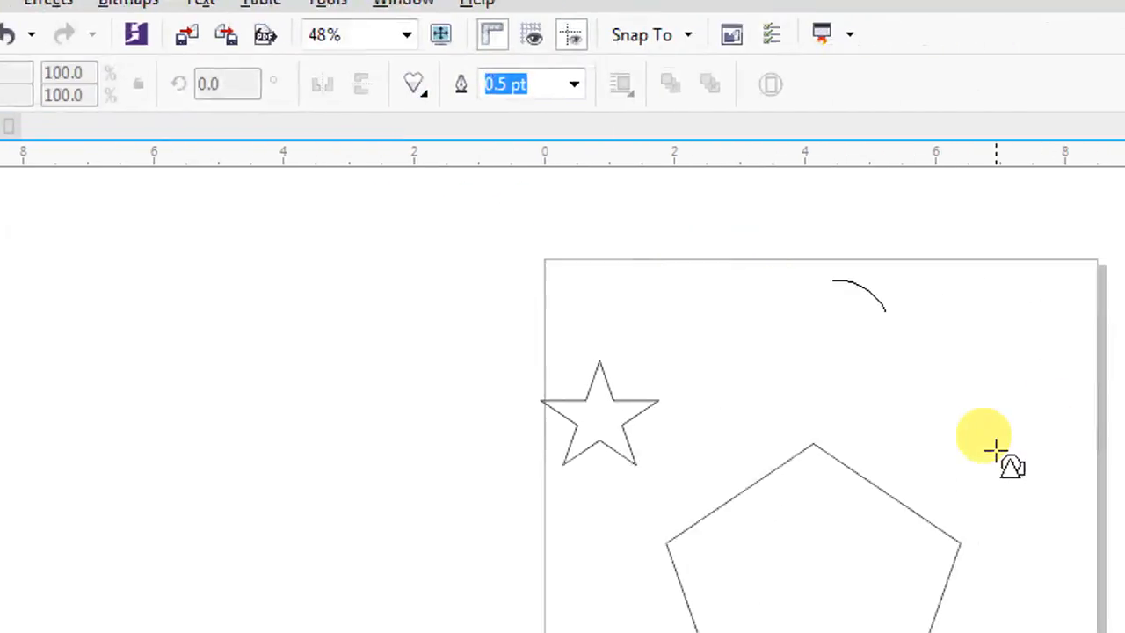
drag(996, 451, 1005, 457)
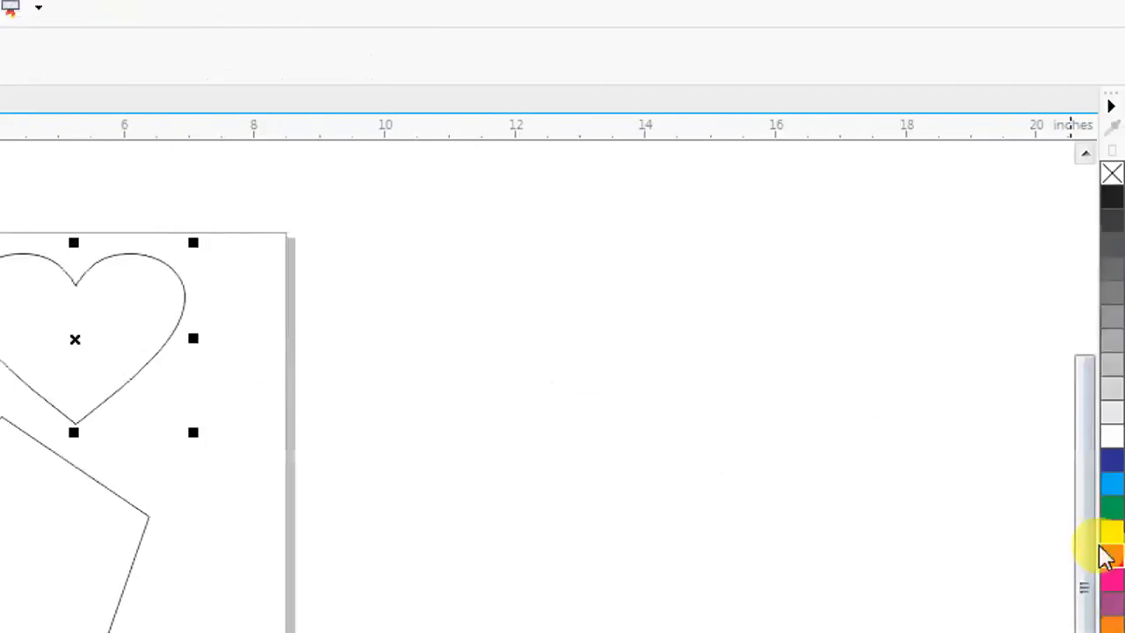
click(1124, 582)
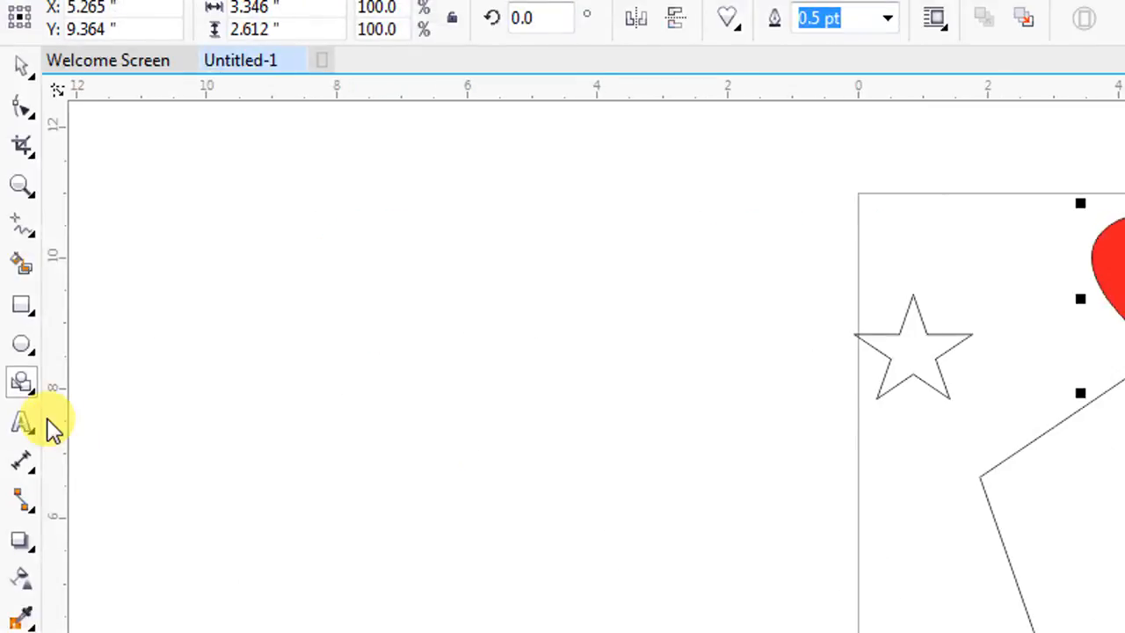
Draw a smiley face from the Basic Shapes set below the pentagon and adjust its mouth curve
click(0, 397)
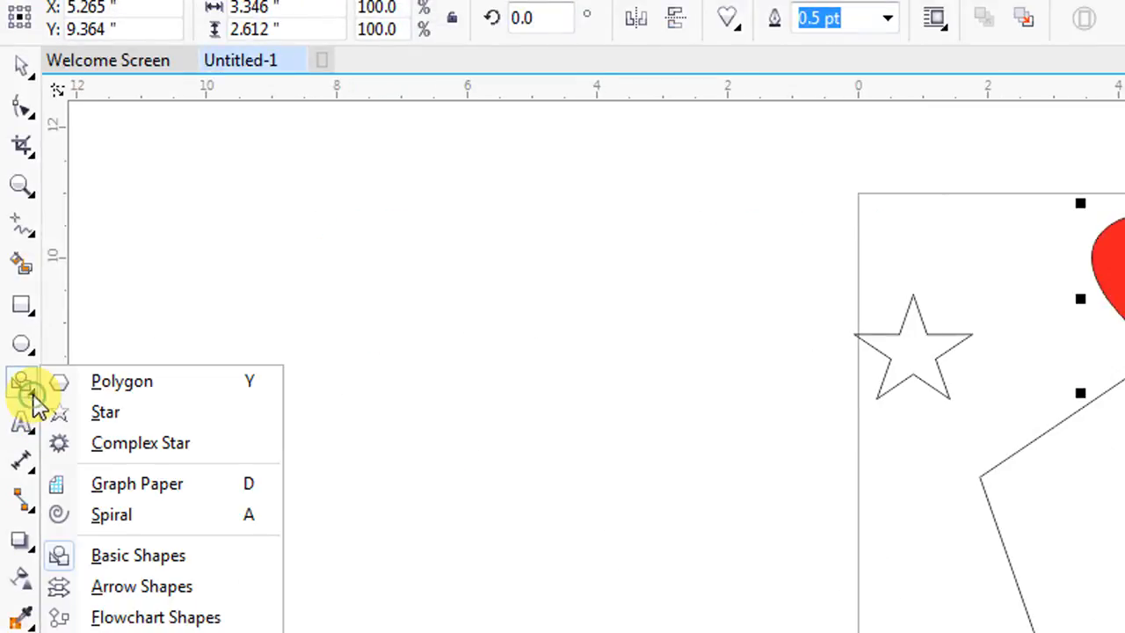
click(116, 555)
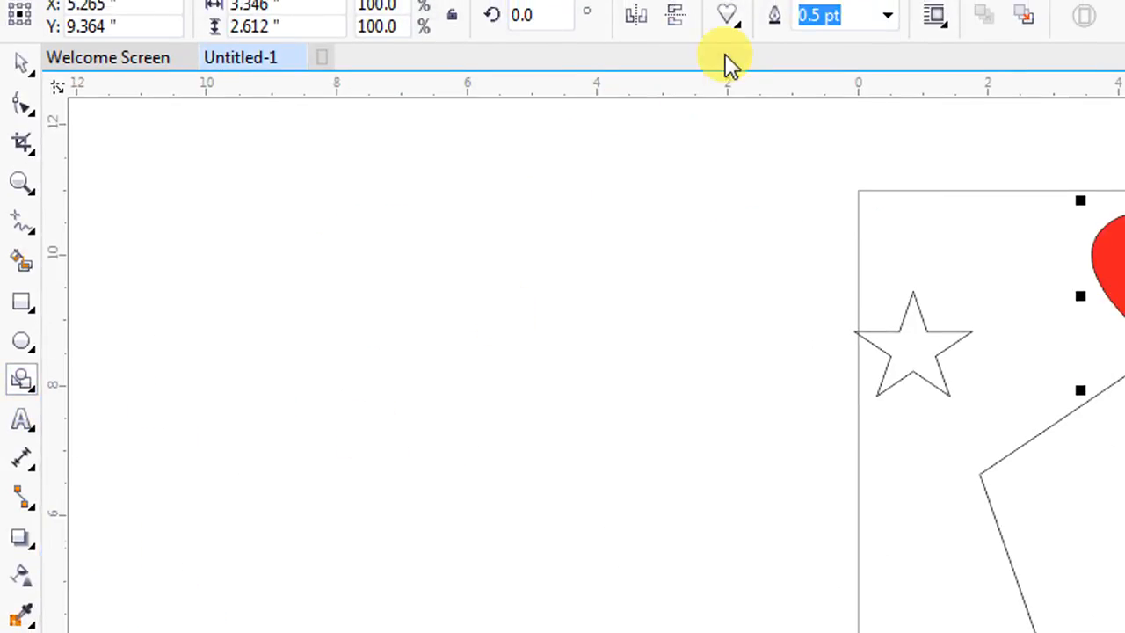
click(729, 15)
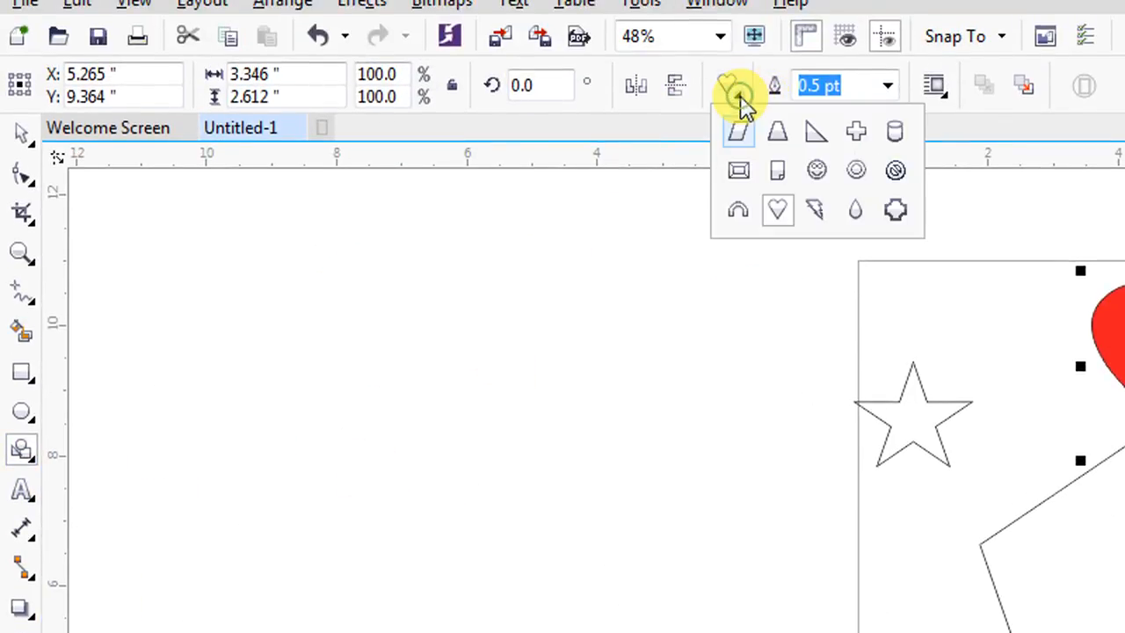
click(816, 171)
drag(876, 454, 955, 535)
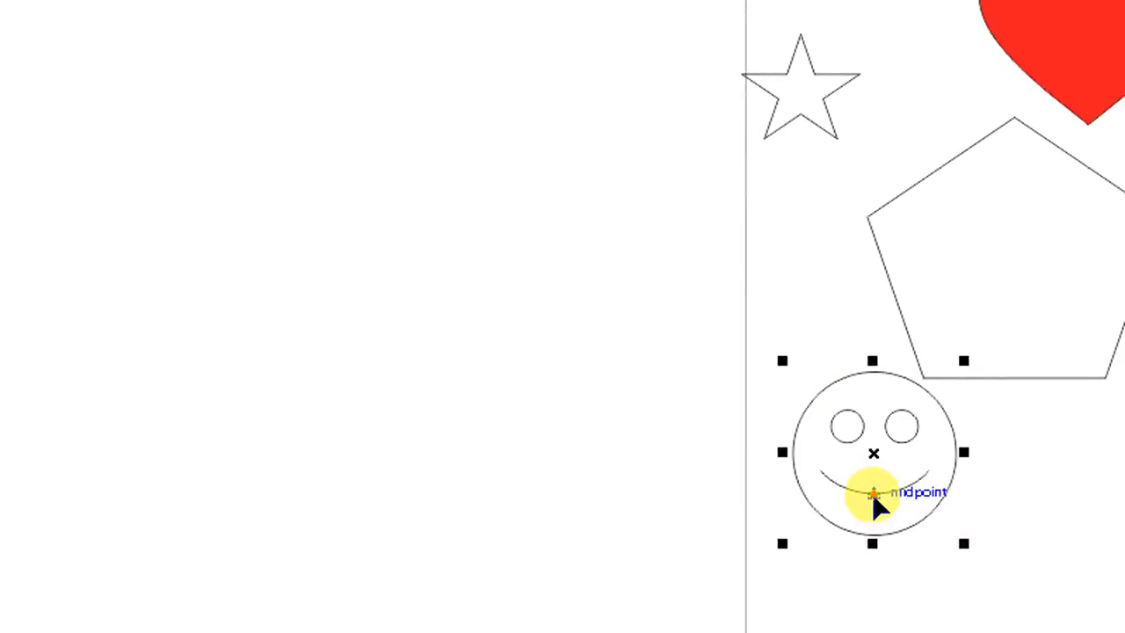
drag(876, 486, 873, 452)
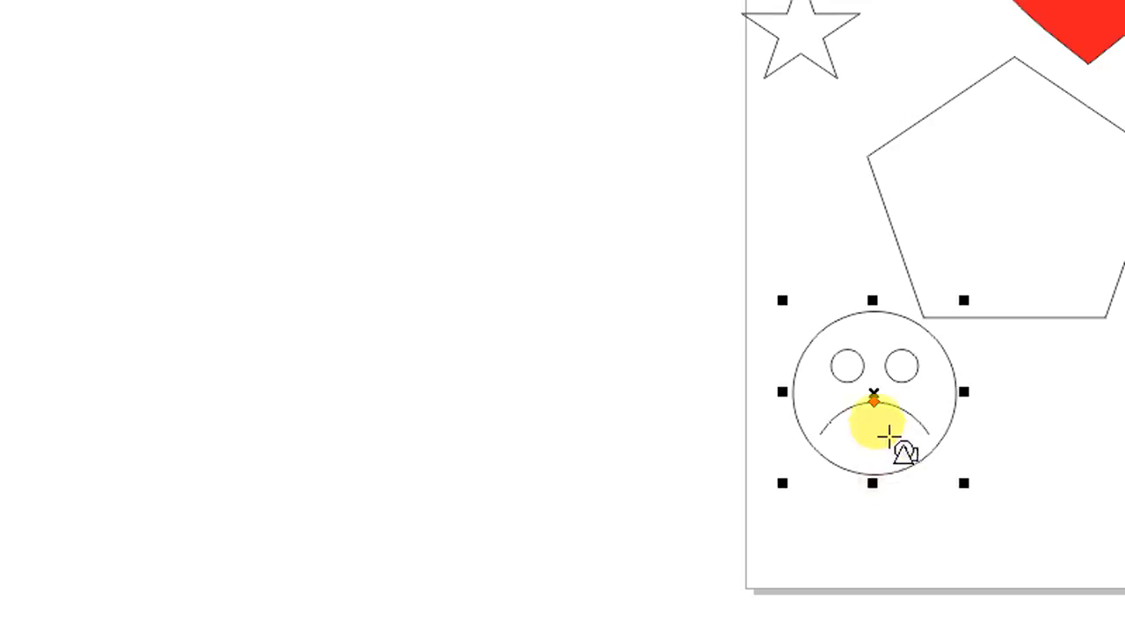
drag(877, 406, 877, 434)
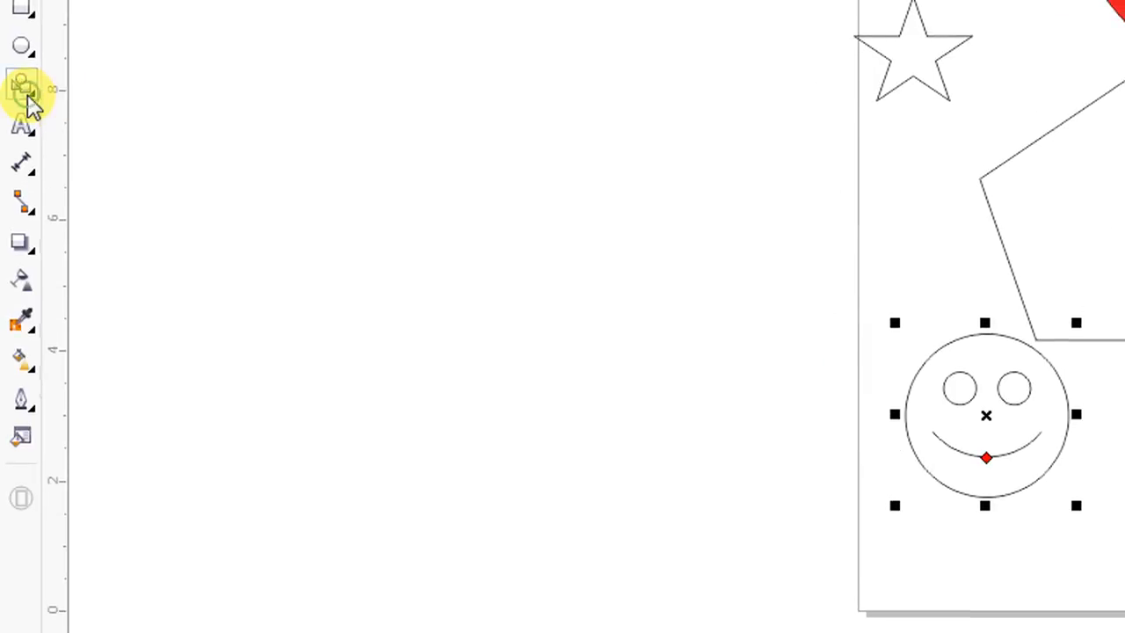
Draw a notched arrow from the Arrow Shapes set inside the pentagon and adjust its shape handle
click(32, 104)
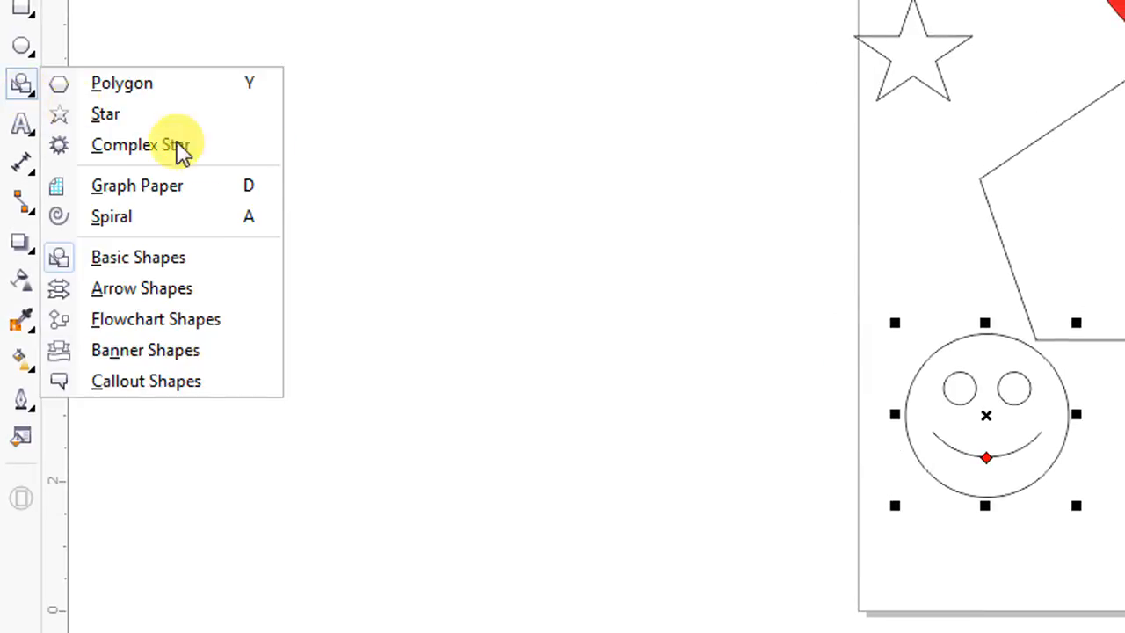
click(162, 294)
click(726, 92)
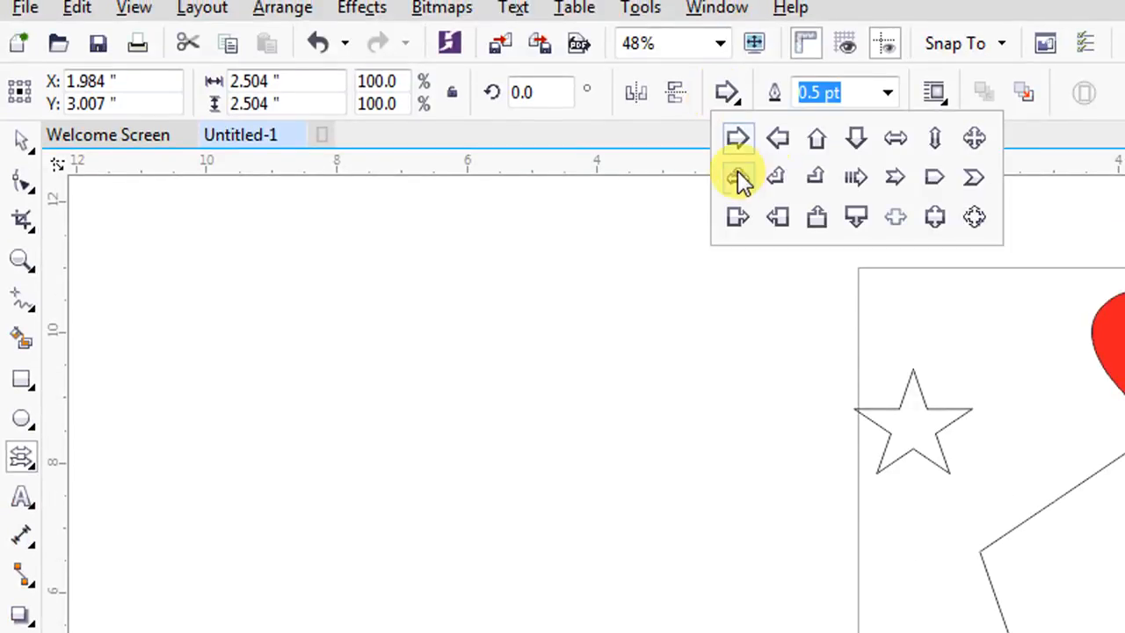
click(896, 177)
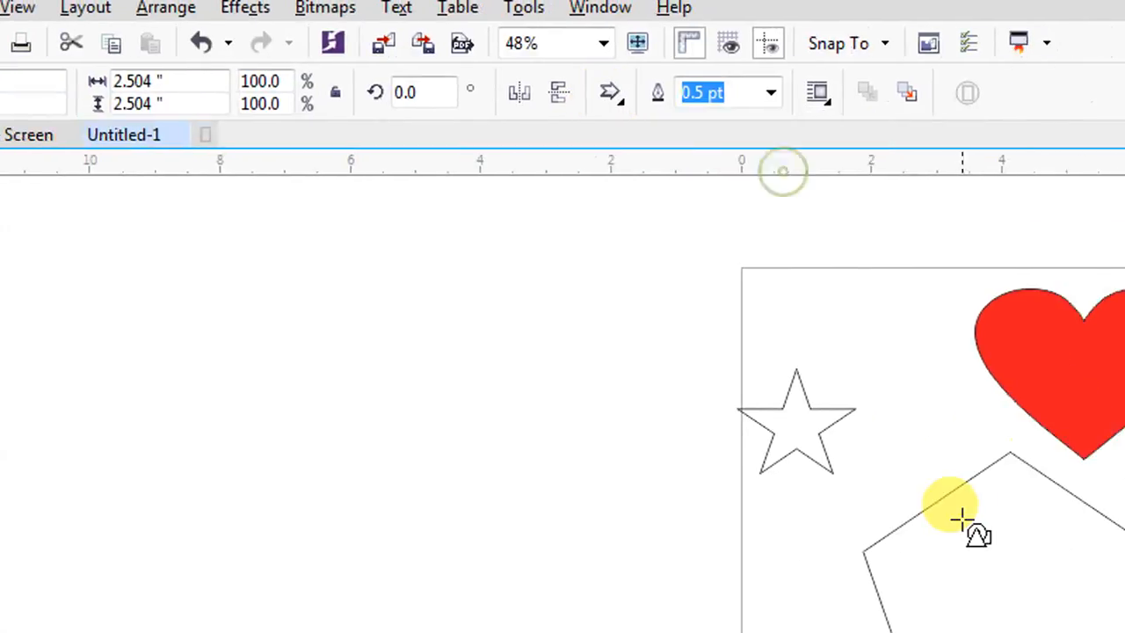
drag(962, 518, 1100, 632)
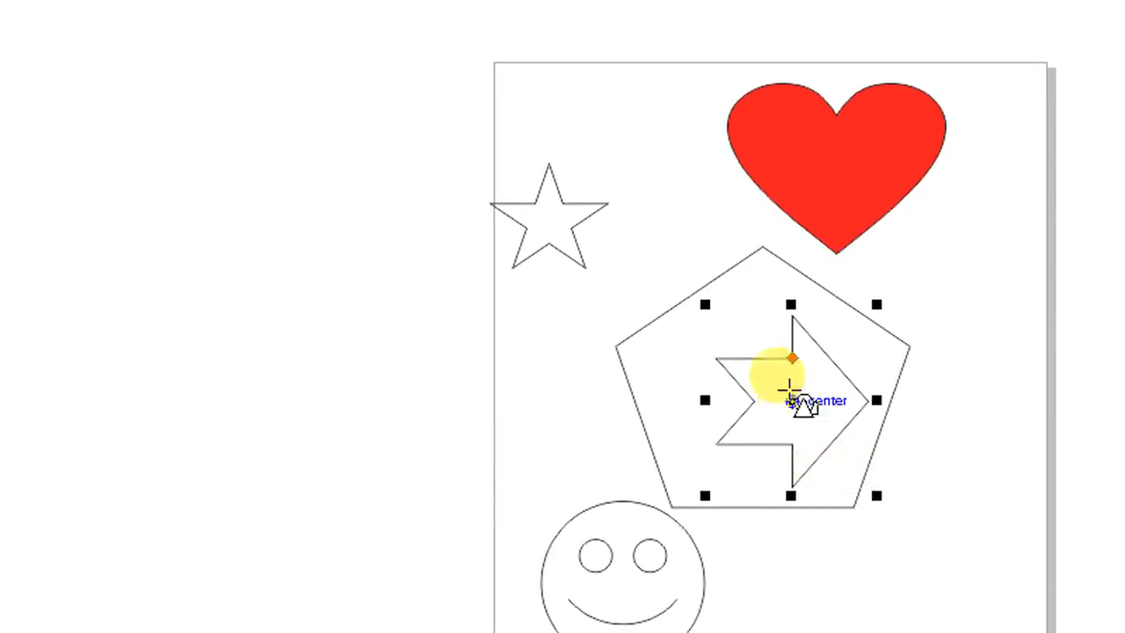
drag(792, 358, 777, 380)
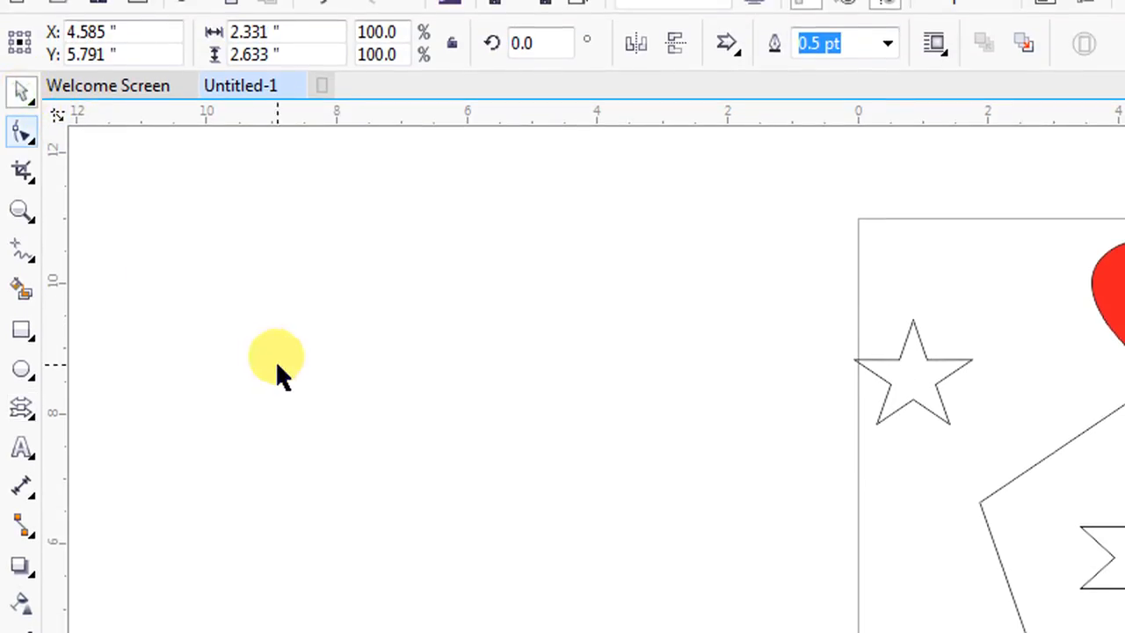
Try to draw a small banner from the Banner Shapes set near the pentagon
click(278, 366)
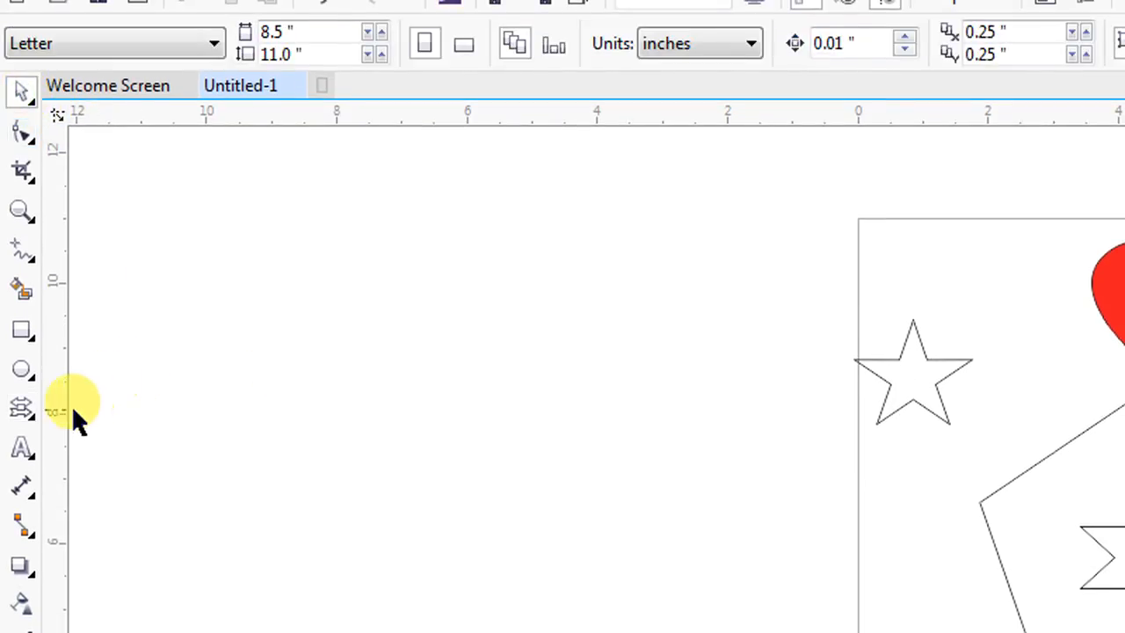
click(24, 418)
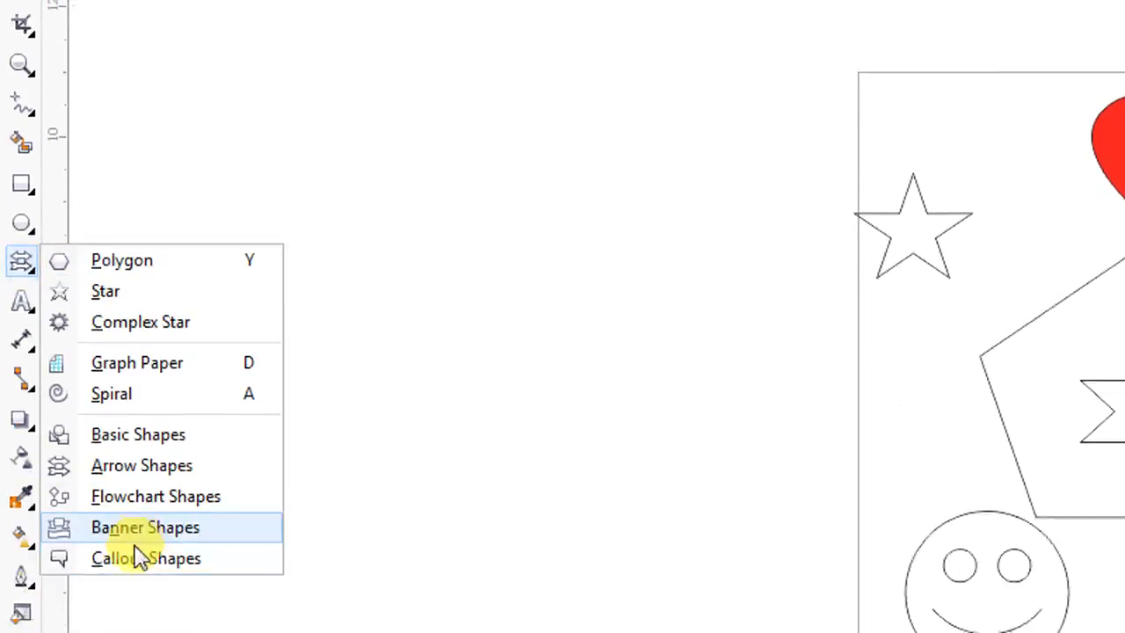
click(158, 511)
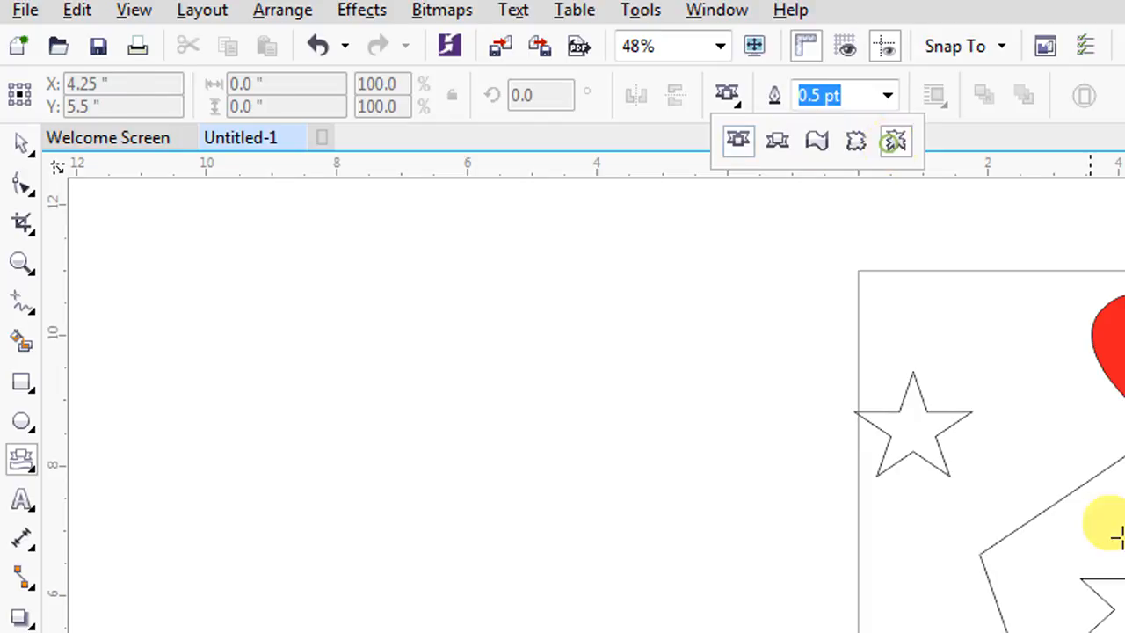
mouse_move(941, 545)
mouse_down()
mouse_move(986, 555)
mouse_move(958, 531)
mouse_up()
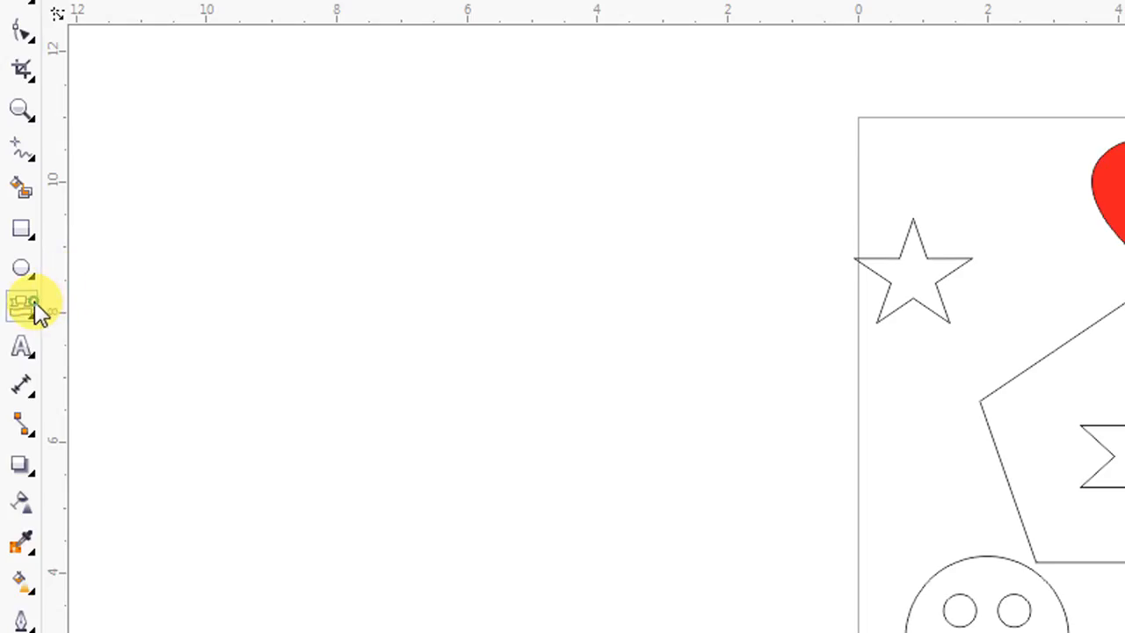
Fill an overlapping area of the shapes with the Smart Fill tool
click(33, 307)
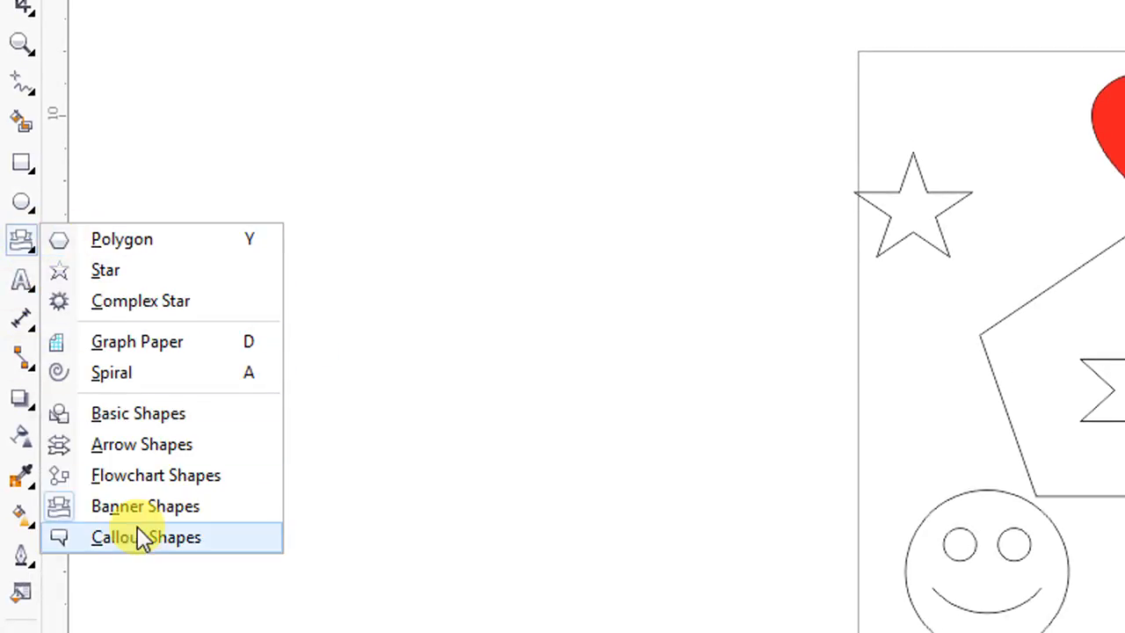
mouse_move(32, 202)
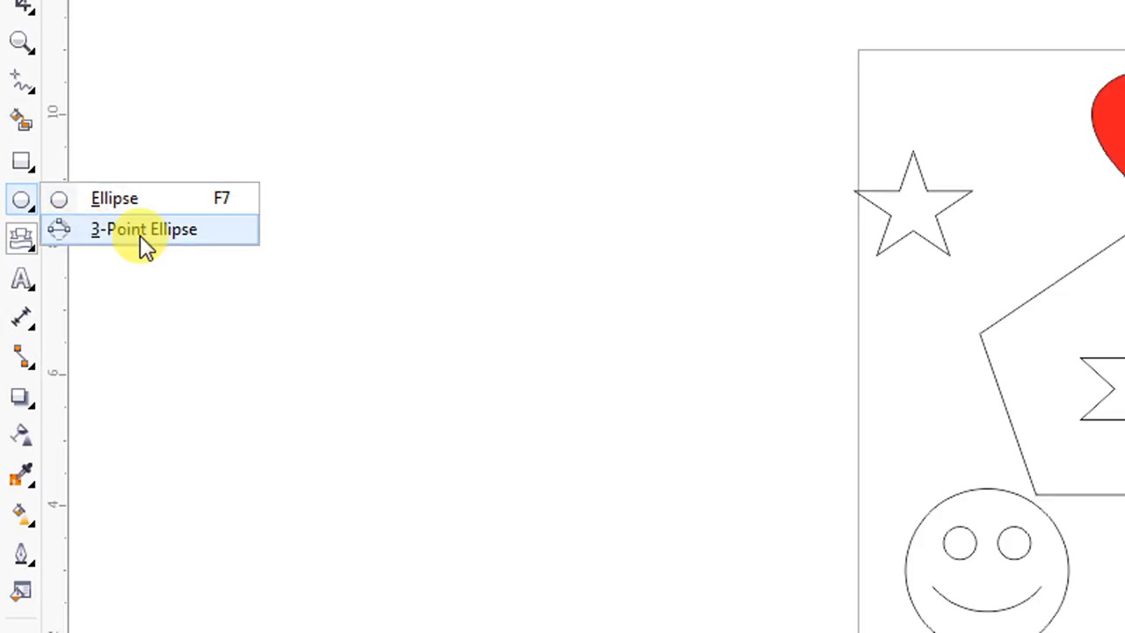
mouse_move(20, 164)
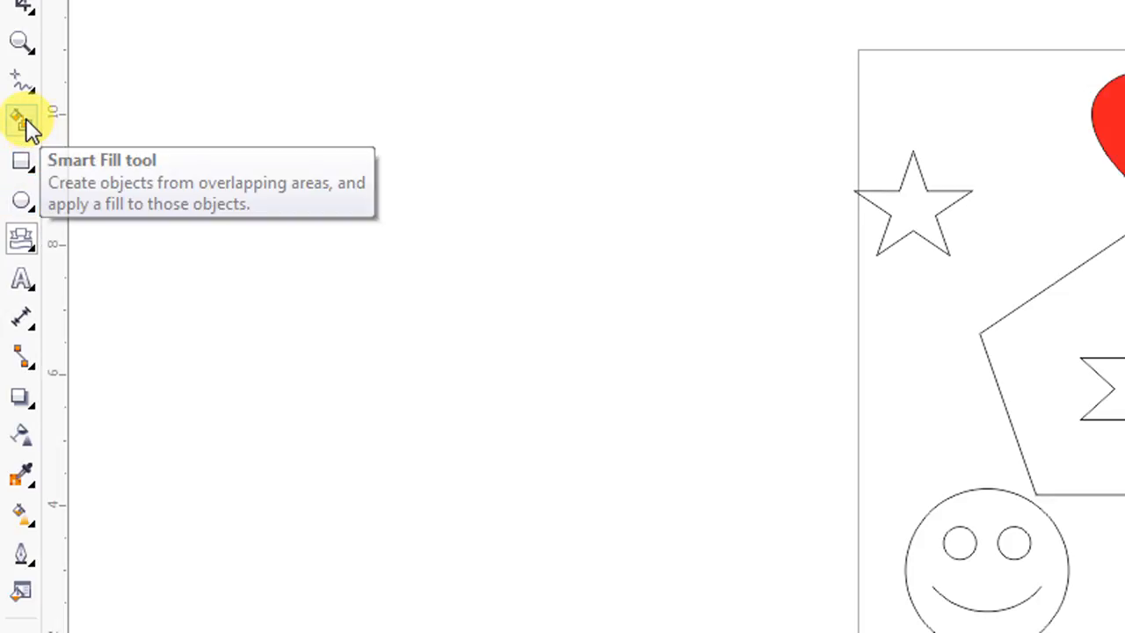
click(21, 120)
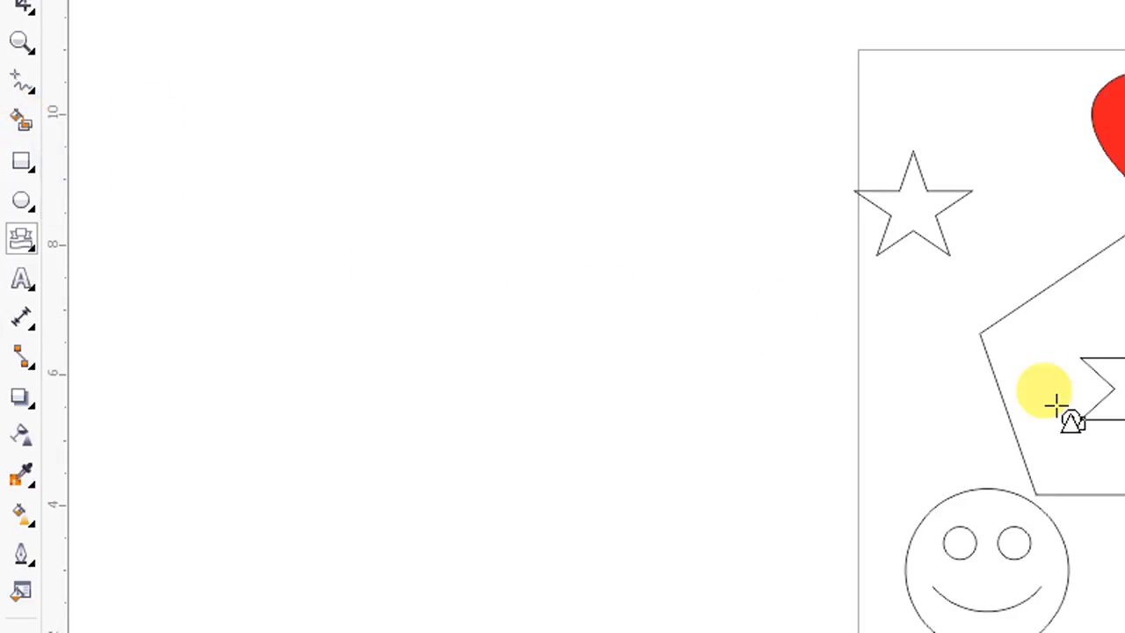